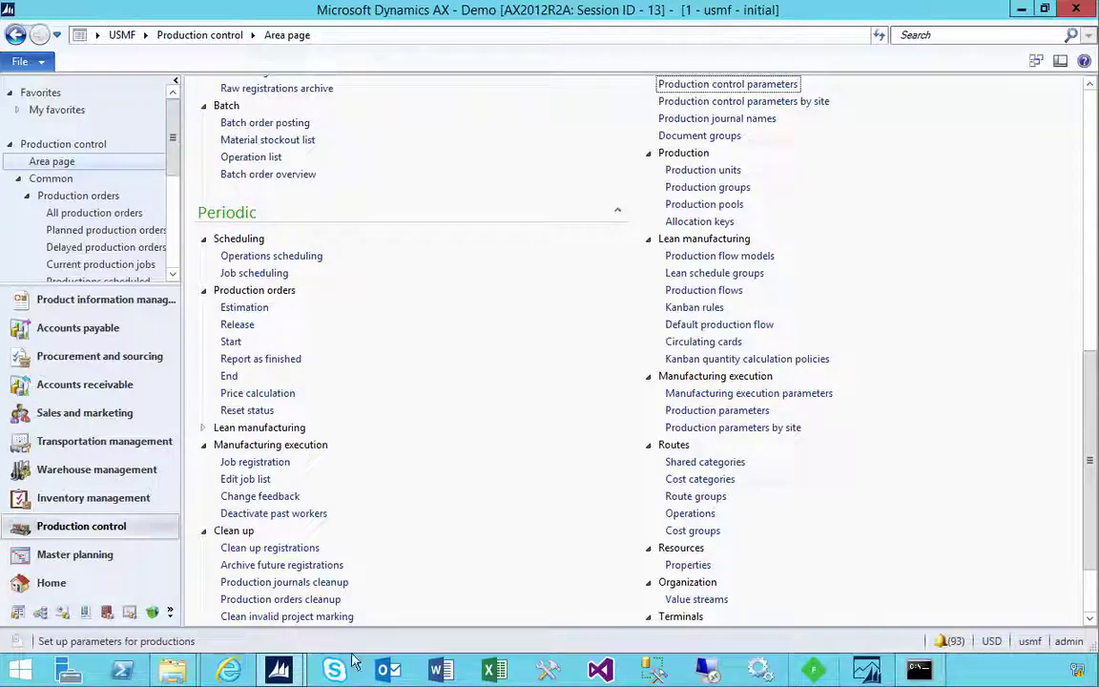
Bring the Released product details form for item X560 back to the front
mouse_move(280, 672)
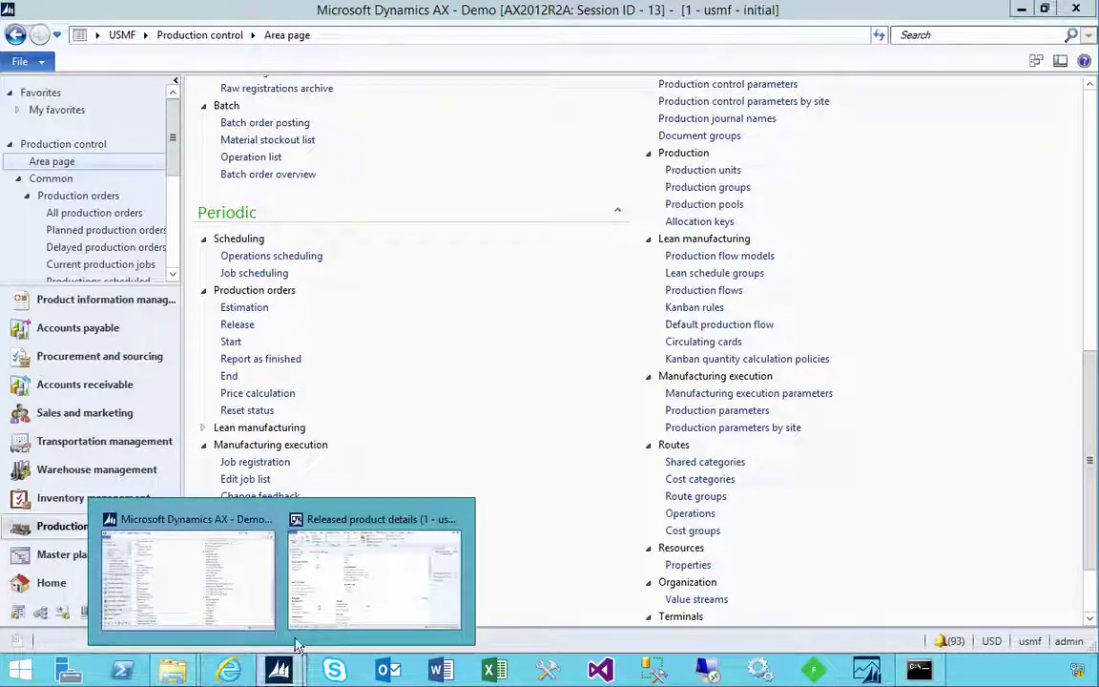
click(338, 588)
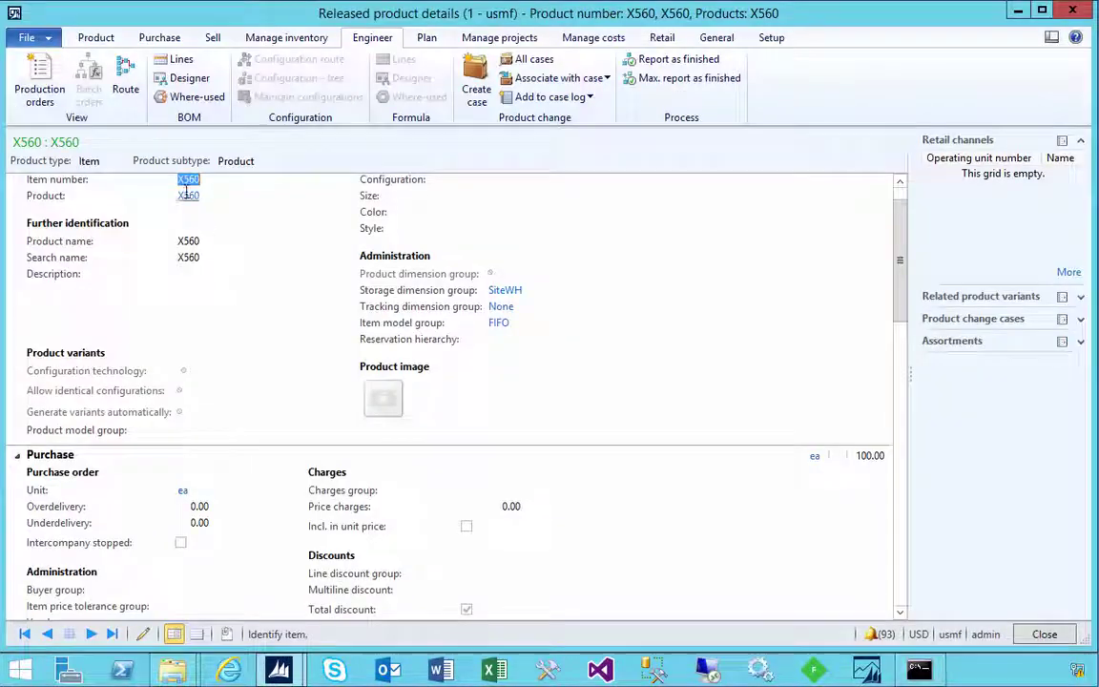
Open item X560's route and view the details of operation XD1's route group XSTD
click(125, 86)
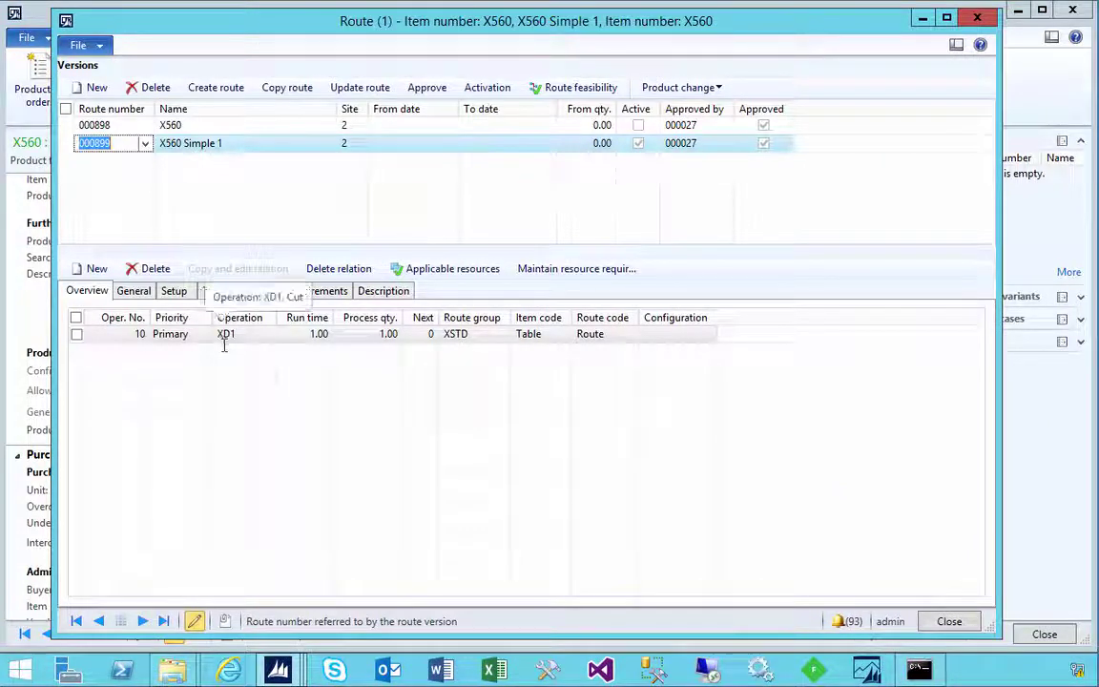
click(471, 336)
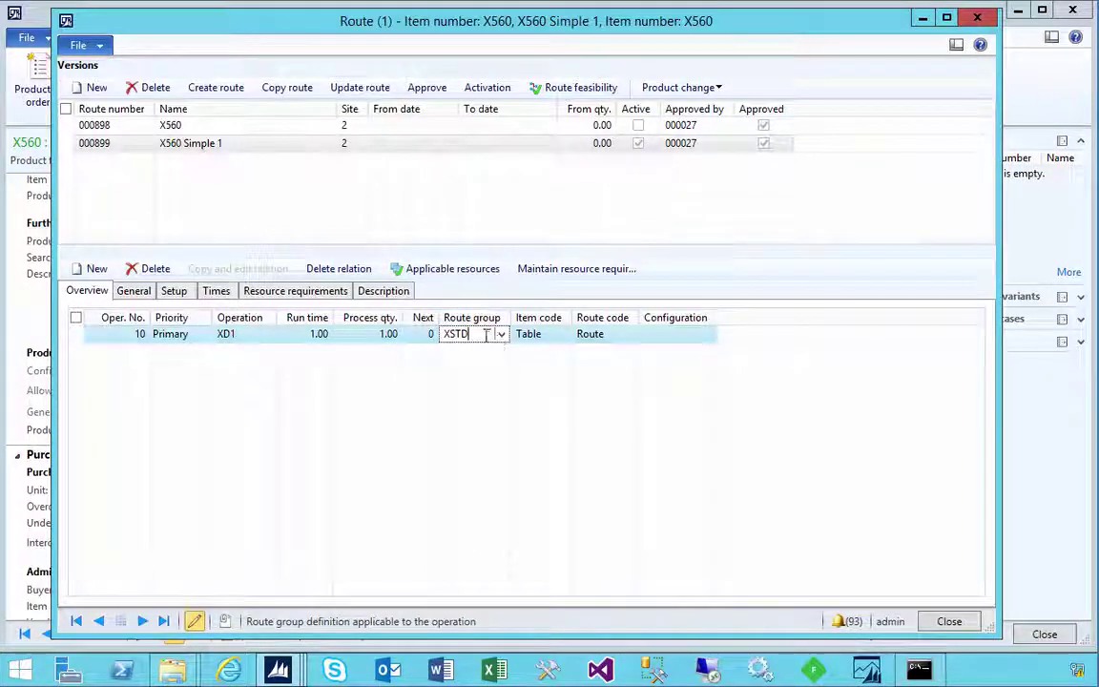
right_click(486, 334)
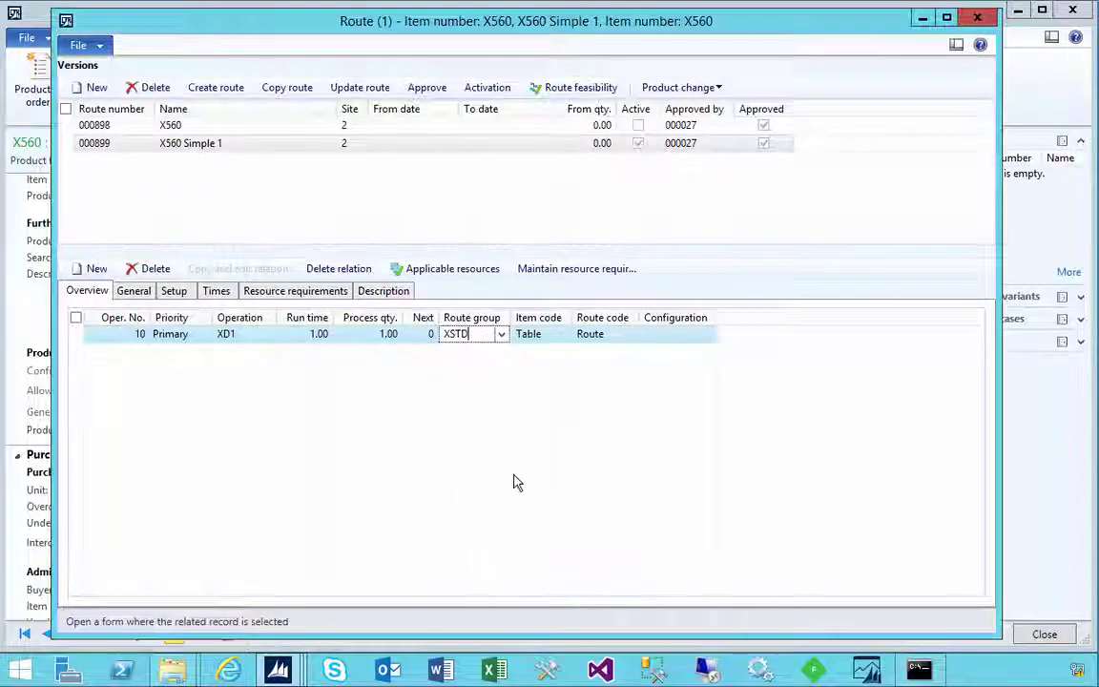
click(530, 478)
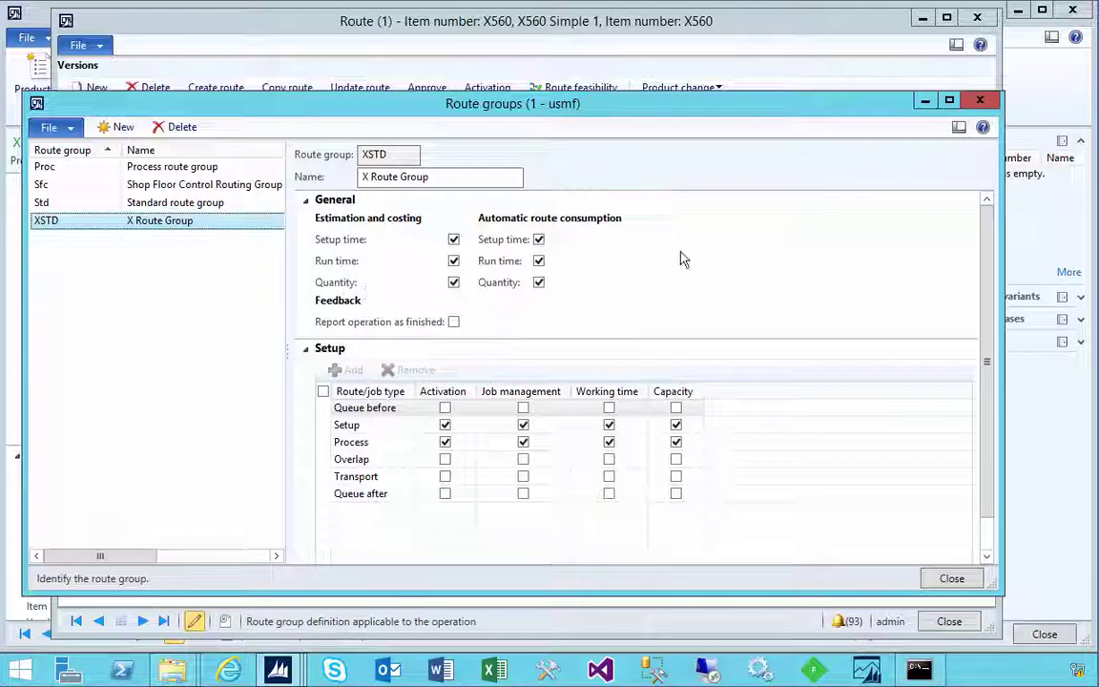
click(978, 100)
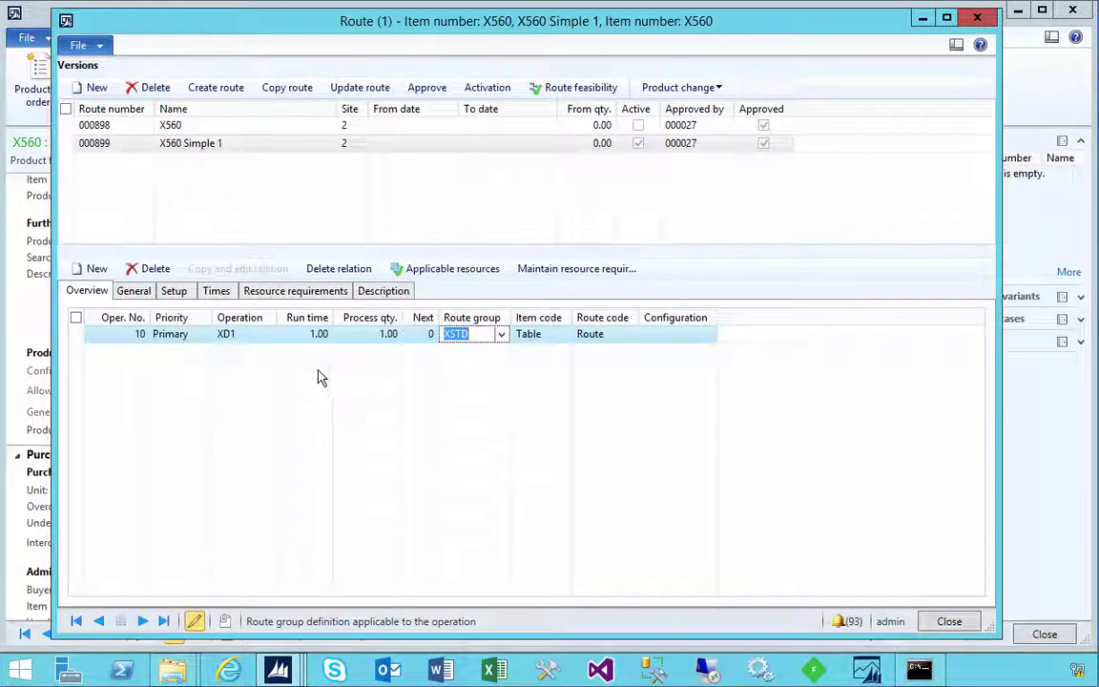
Review operation XD1's times: setup 0.50, run 1.00, and process quantity
click(225, 297)
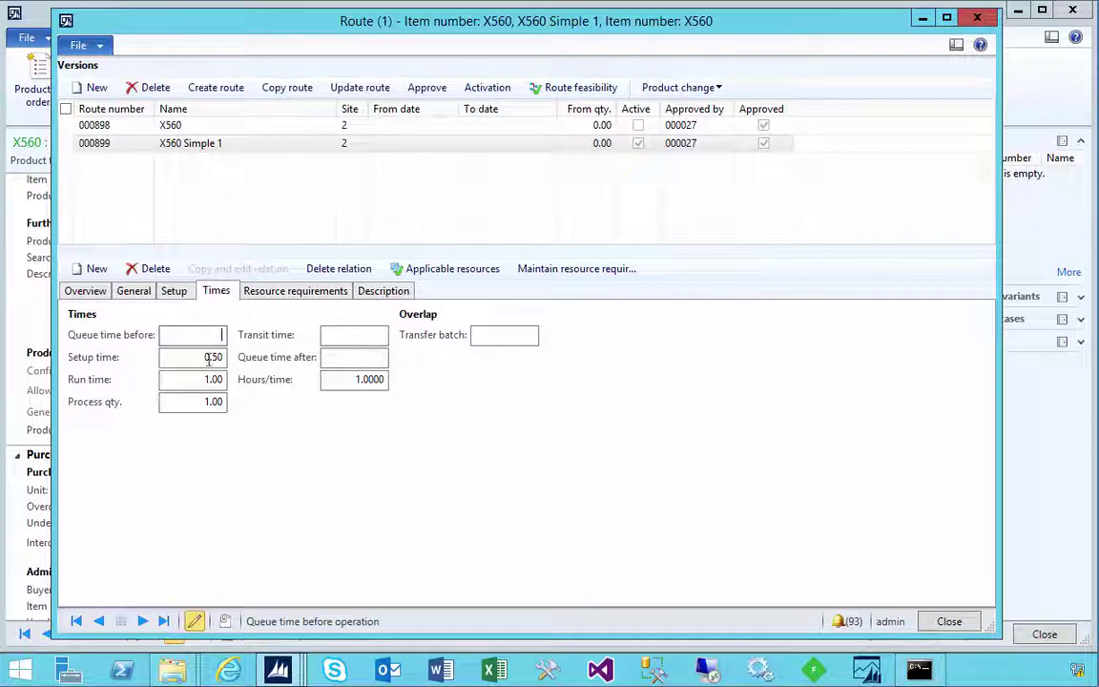
click(192, 359)
click(191, 377)
click(192, 402)
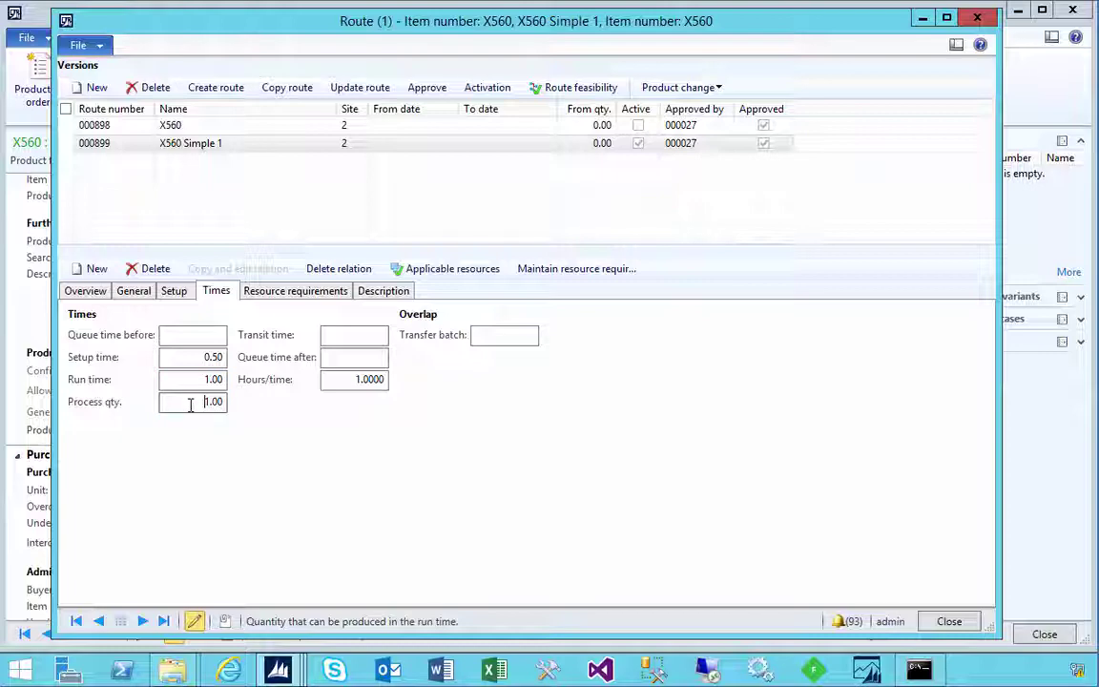
Run a cost calculation for X560 from its BOM lines with costing version PLANNED
mouse_move(278, 671)
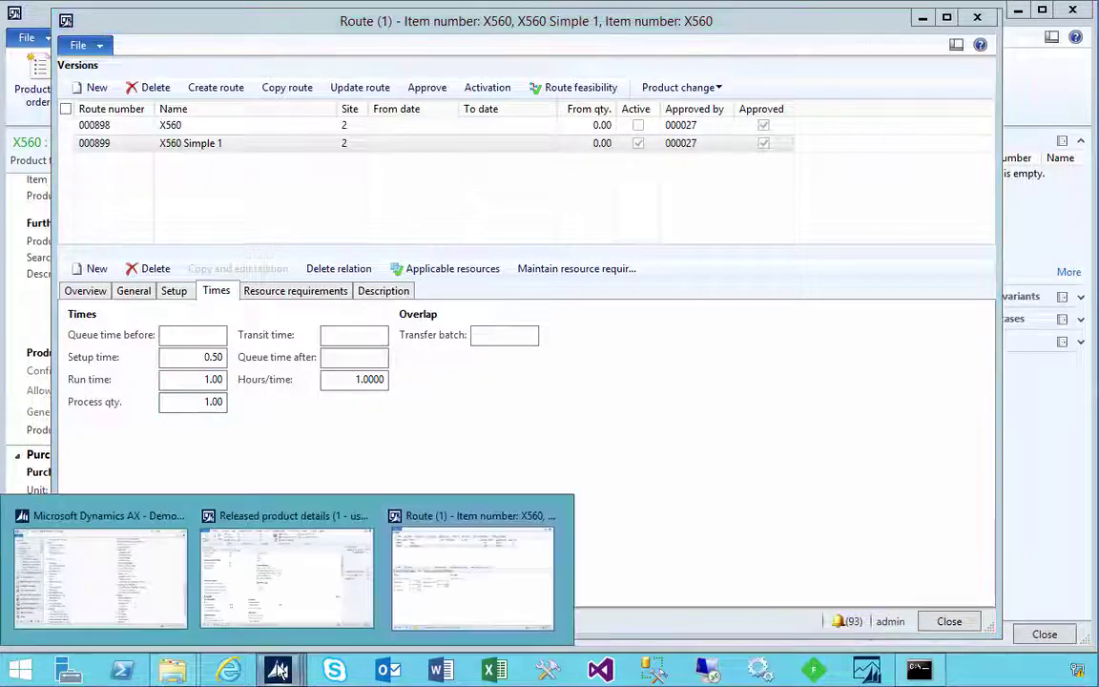
click(304, 584)
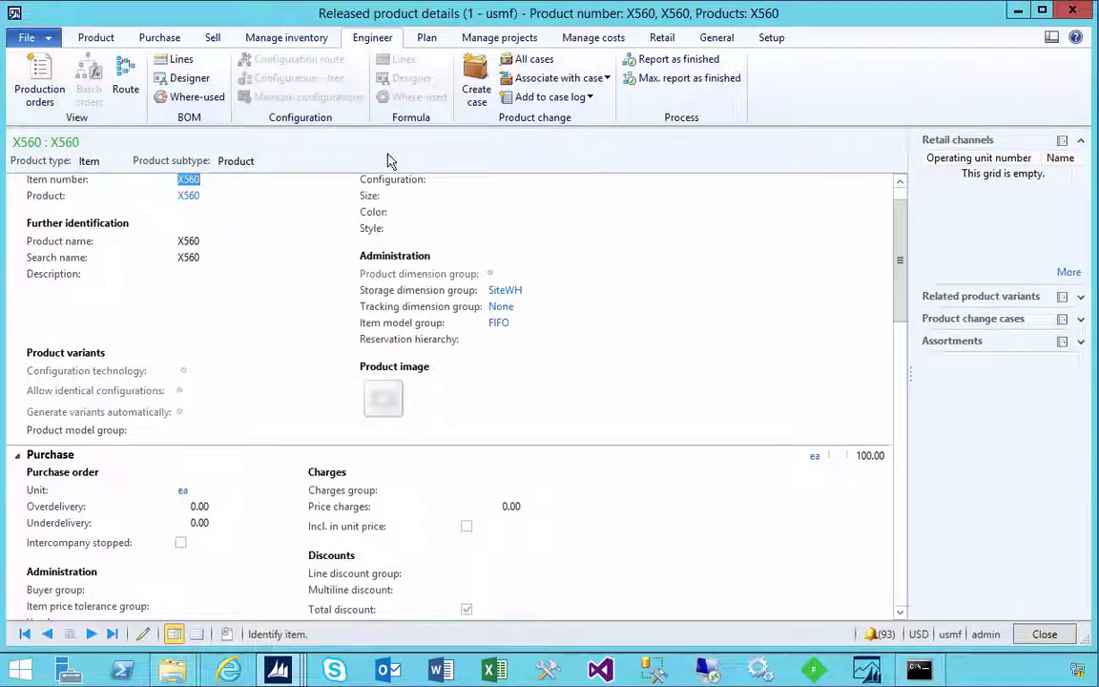
click(181, 60)
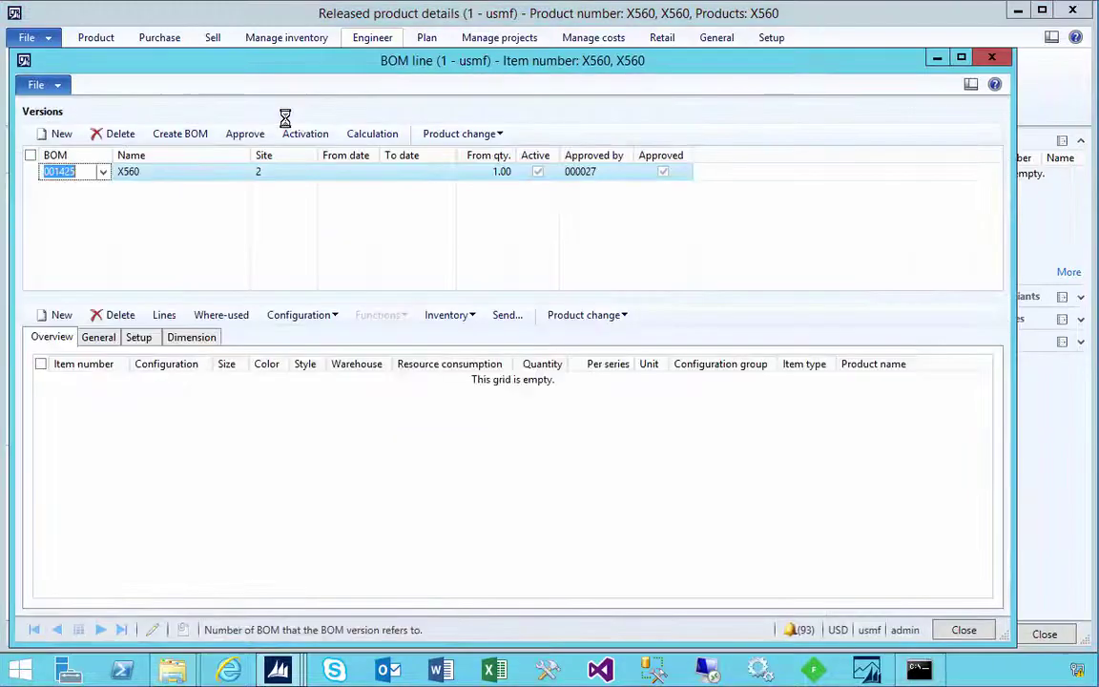
click(374, 135)
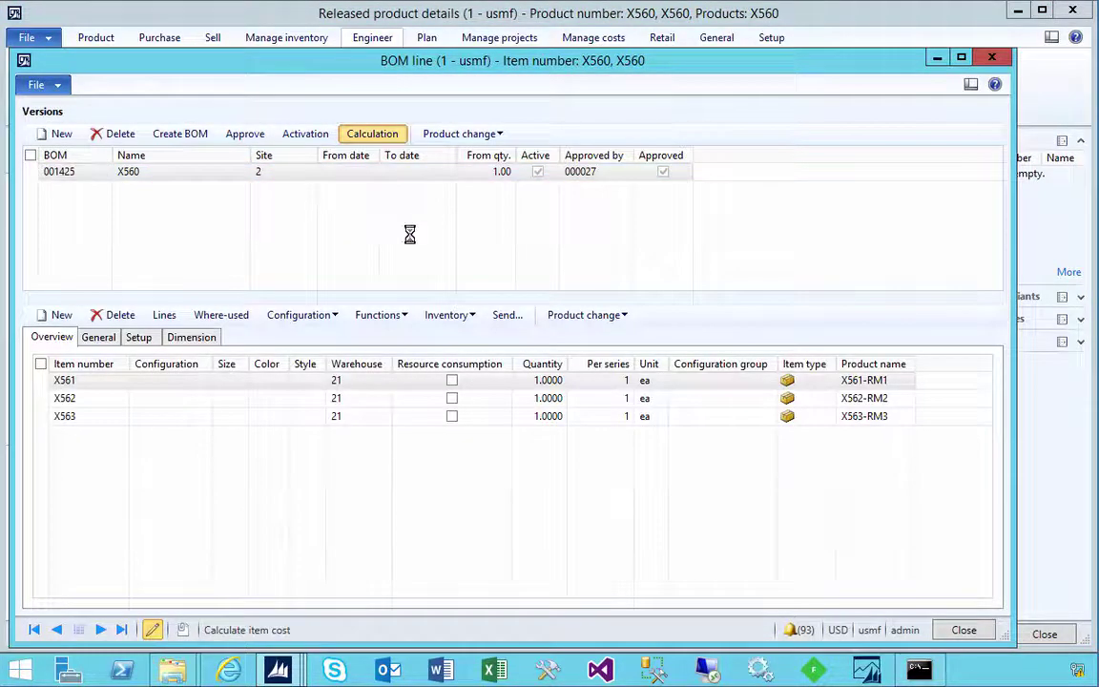
click(437, 199)
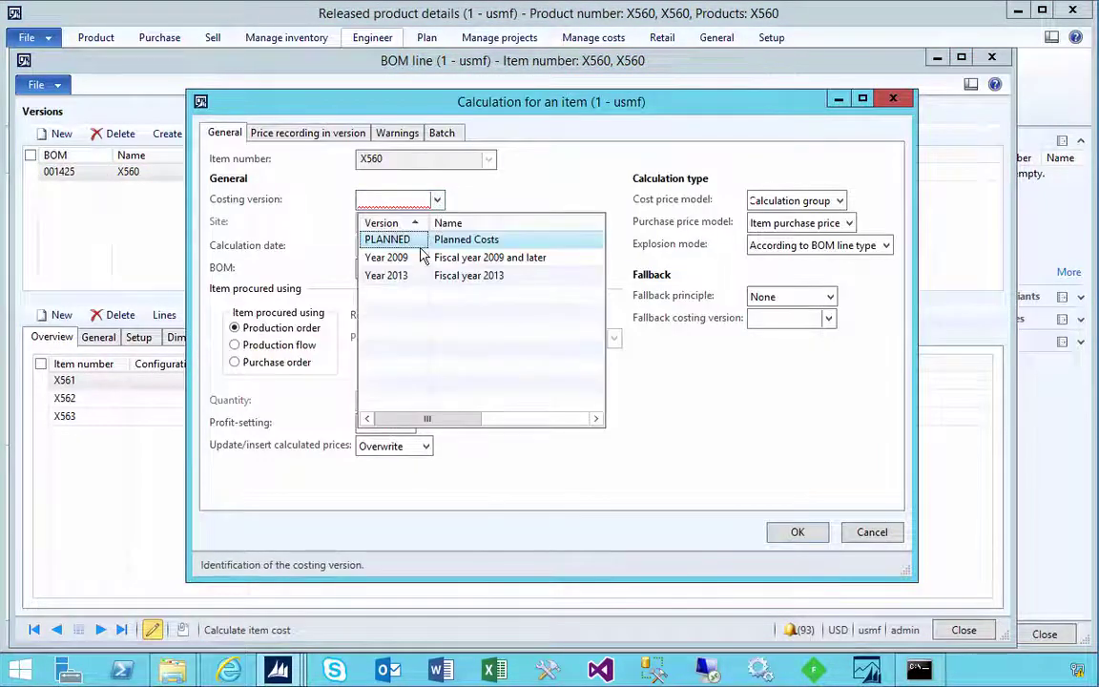
click(406, 243)
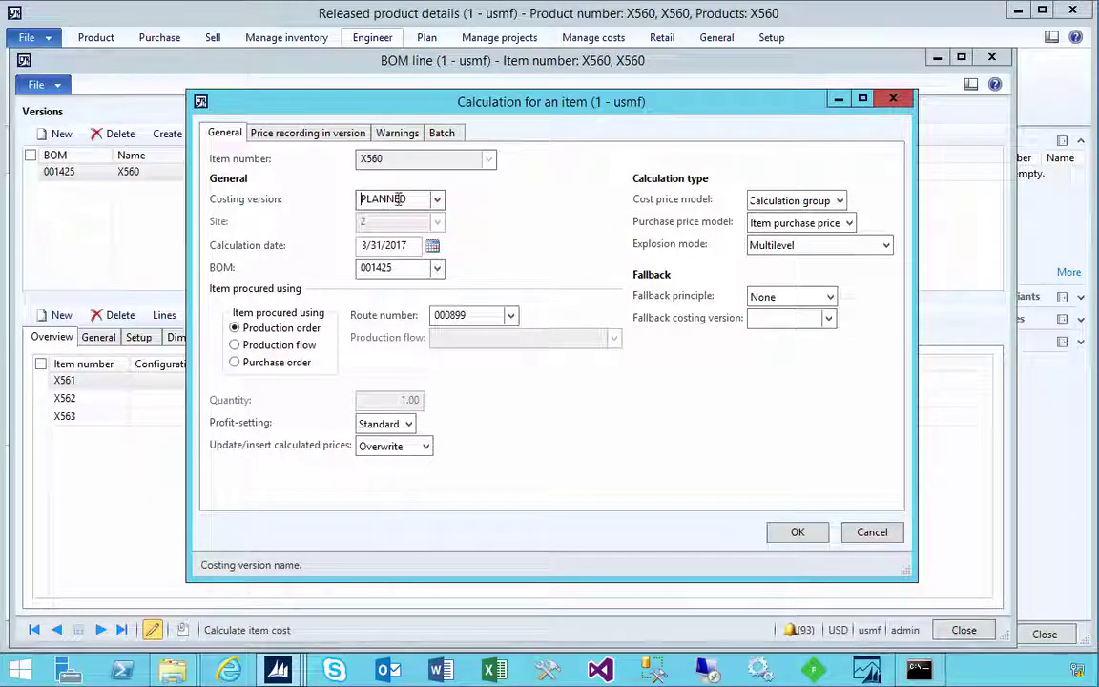
click(798, 532)
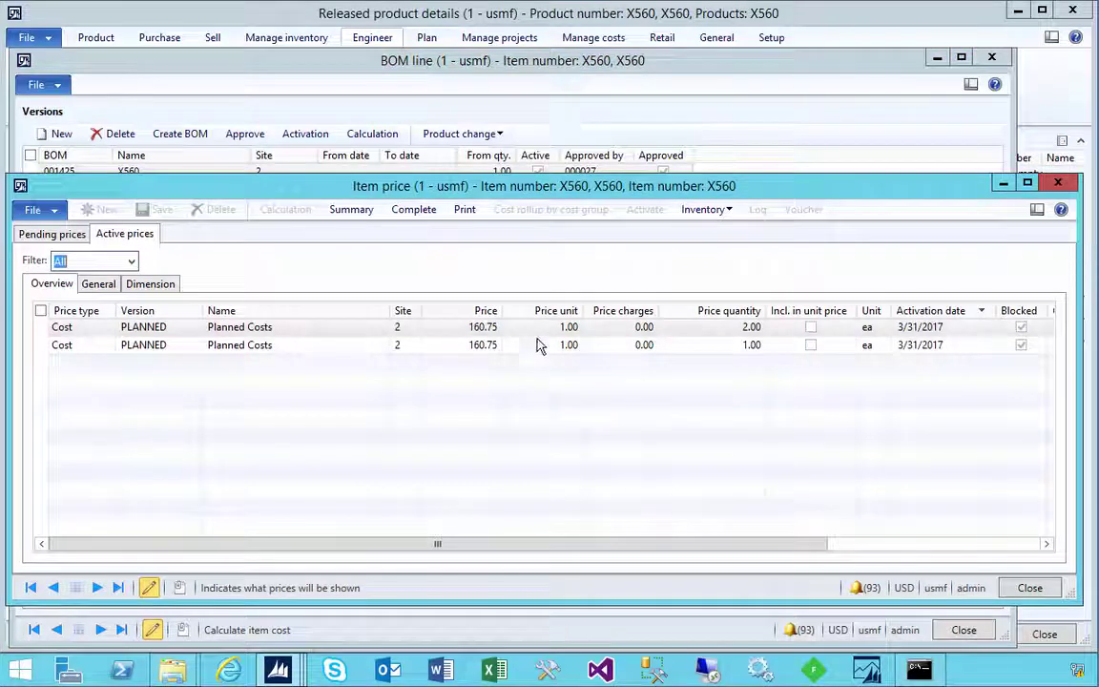
Review the cost breakdown of X560's calculated price, including the XD-Machine 1 run hours line
click(417, 214)
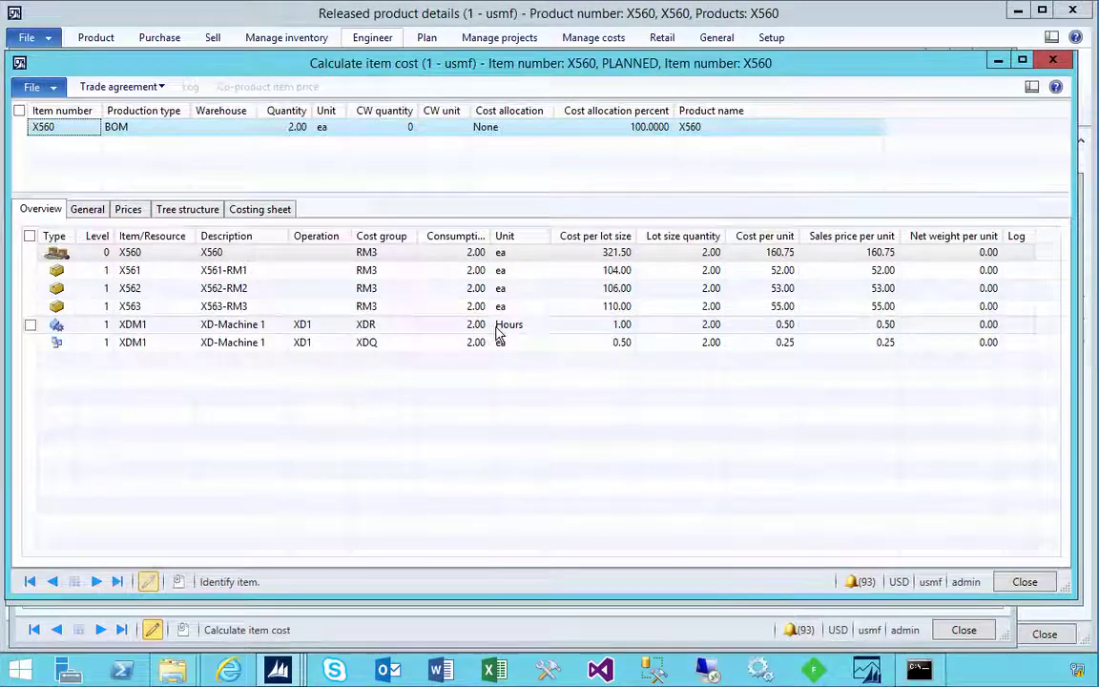
click(245, 329)
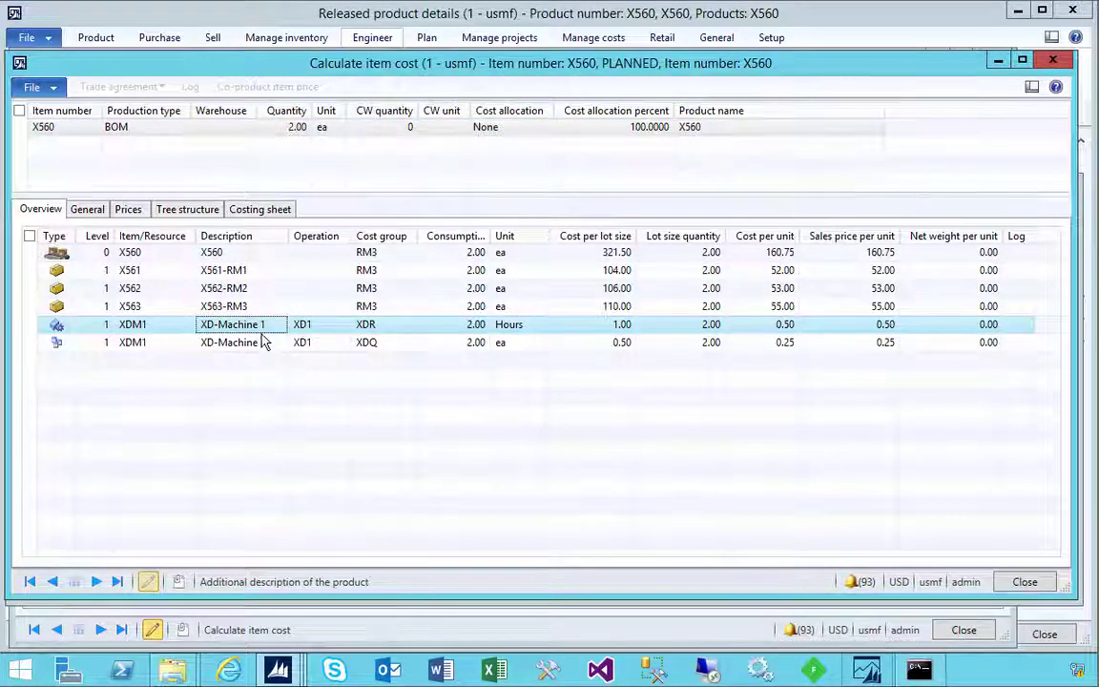
key(Escape)
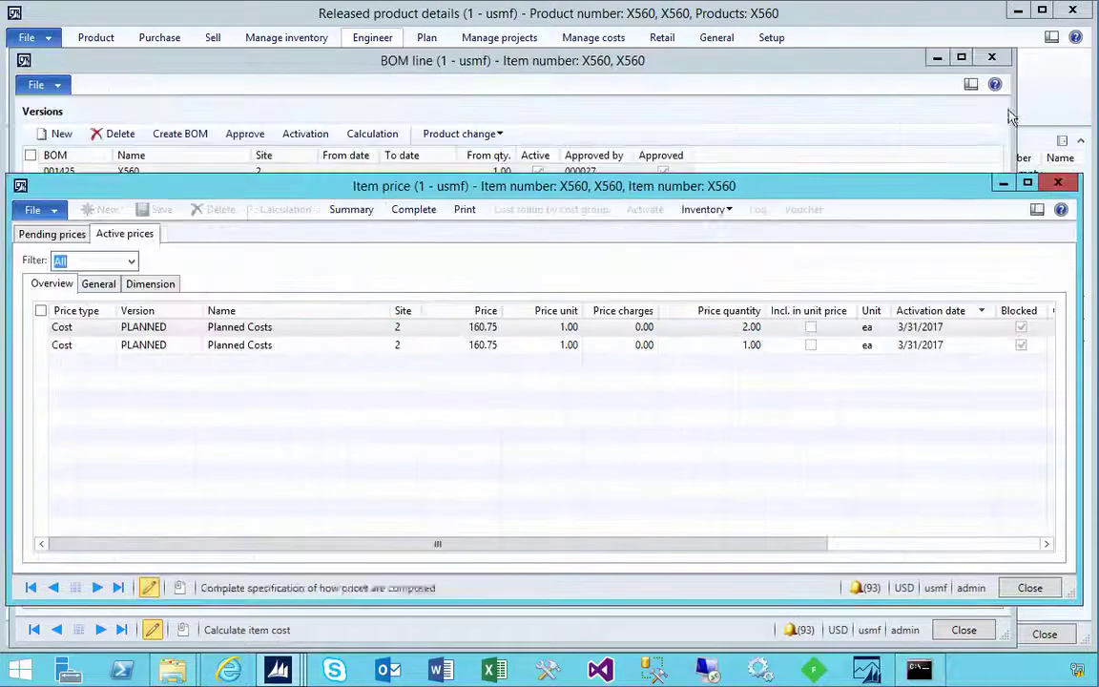
Review the pending 160.75 price's XDM, XDR and XDQ cost lines, then request deleting it
click(55, 234)
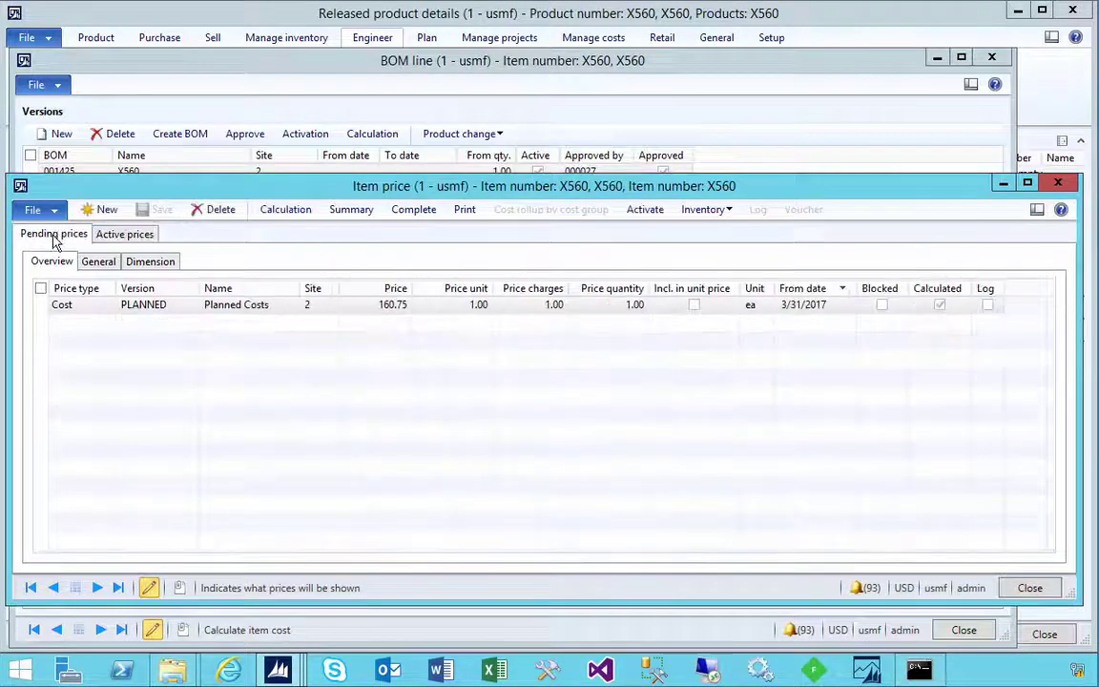
click(387, 307)
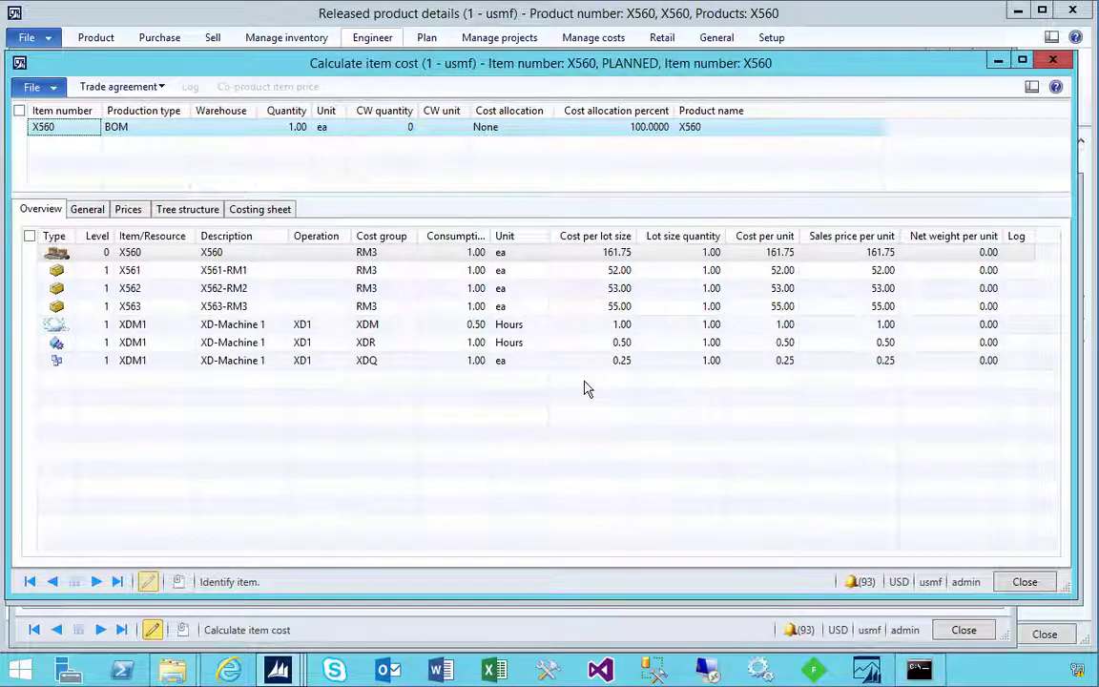
click(162, 326)
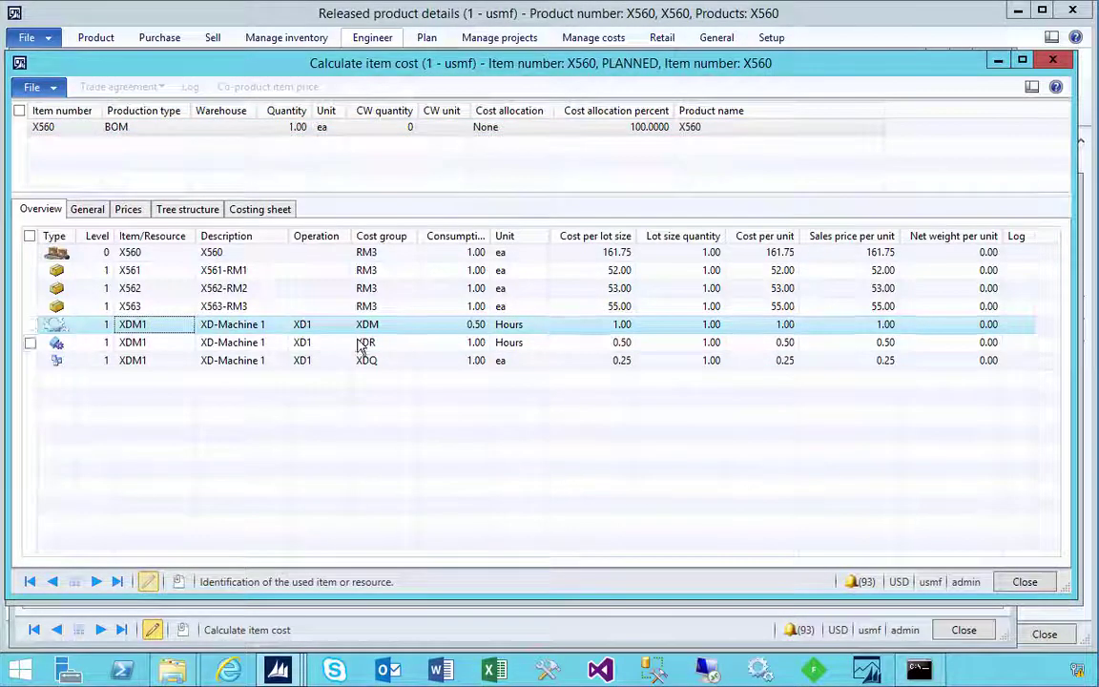
click(163, 347)
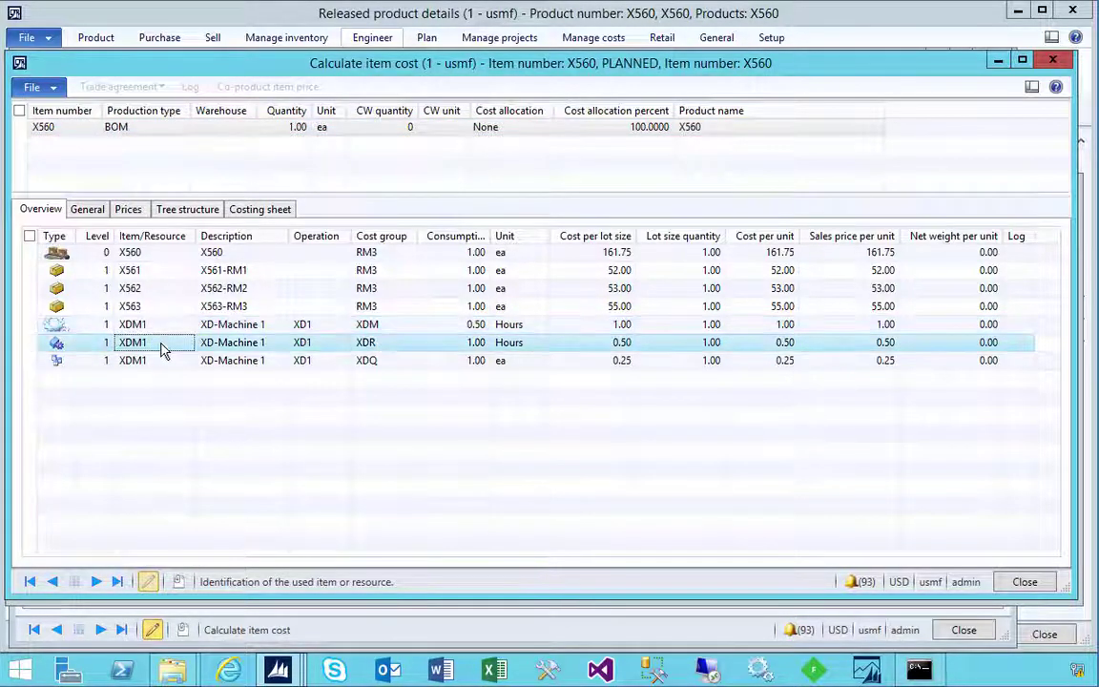
click(467, 364)
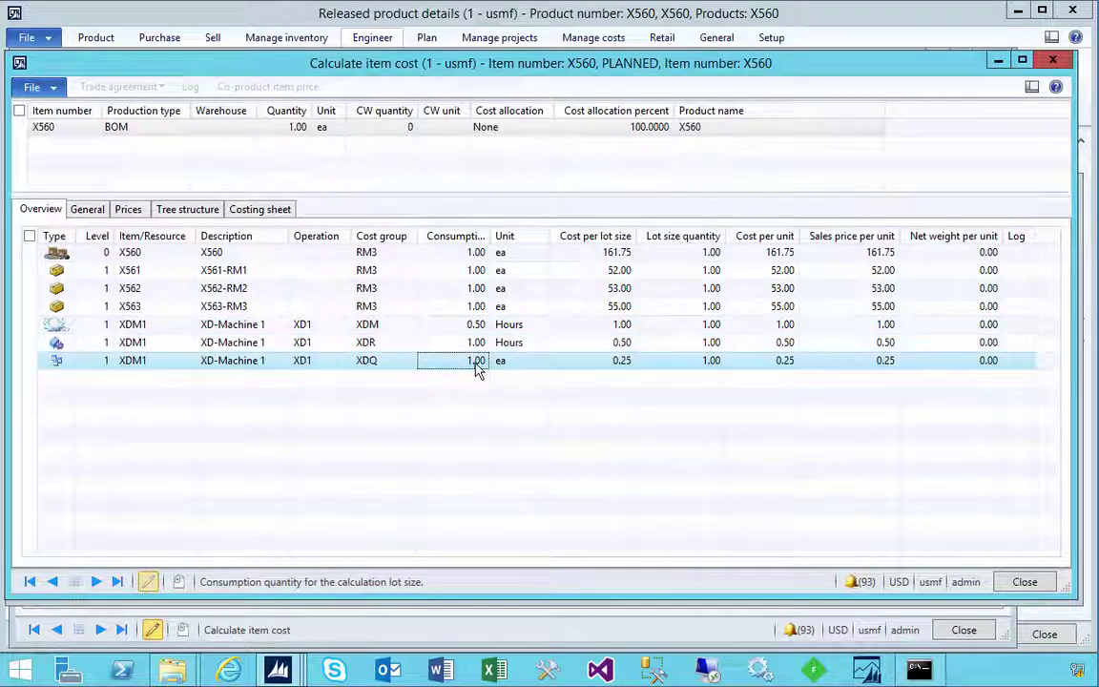
click(1052, 60)
click(217, 210)
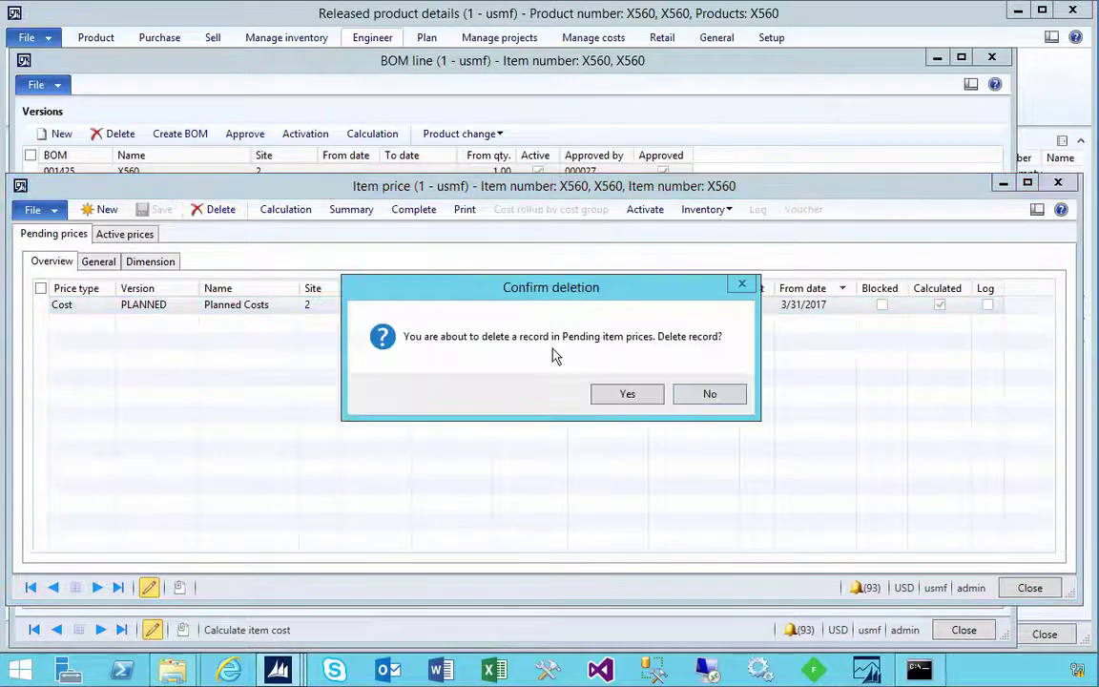
Confirm deleting the pending price, close Item price, and return to X560's route
click(605, 395)
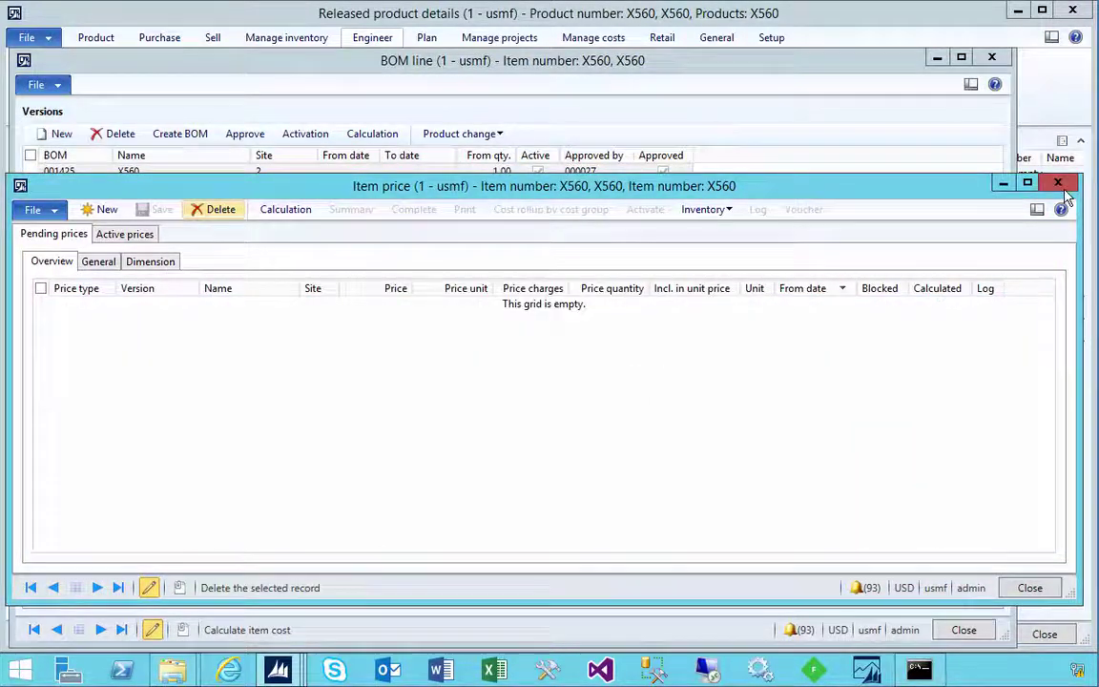
key(Escape)
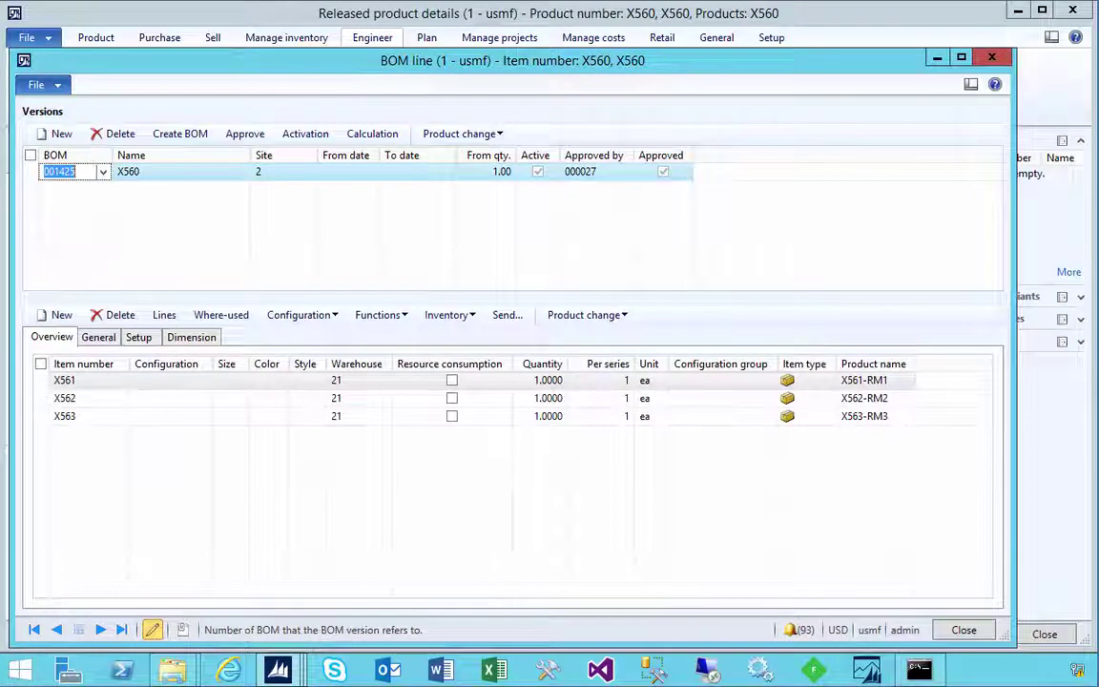
click(278, 670)
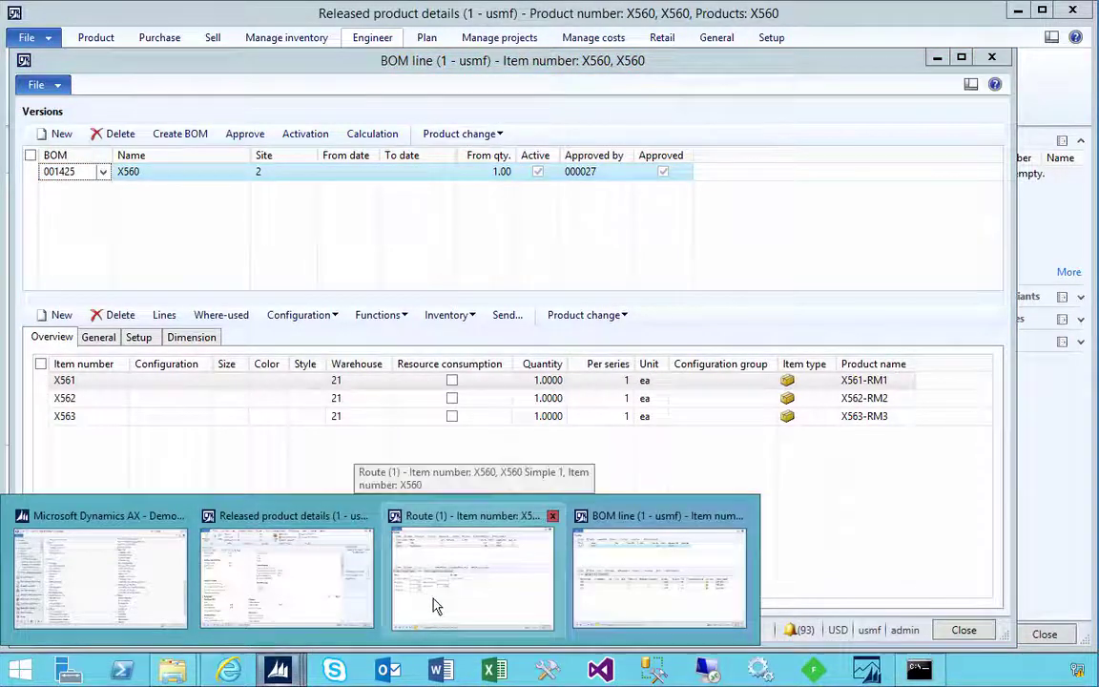
click(434, 600)
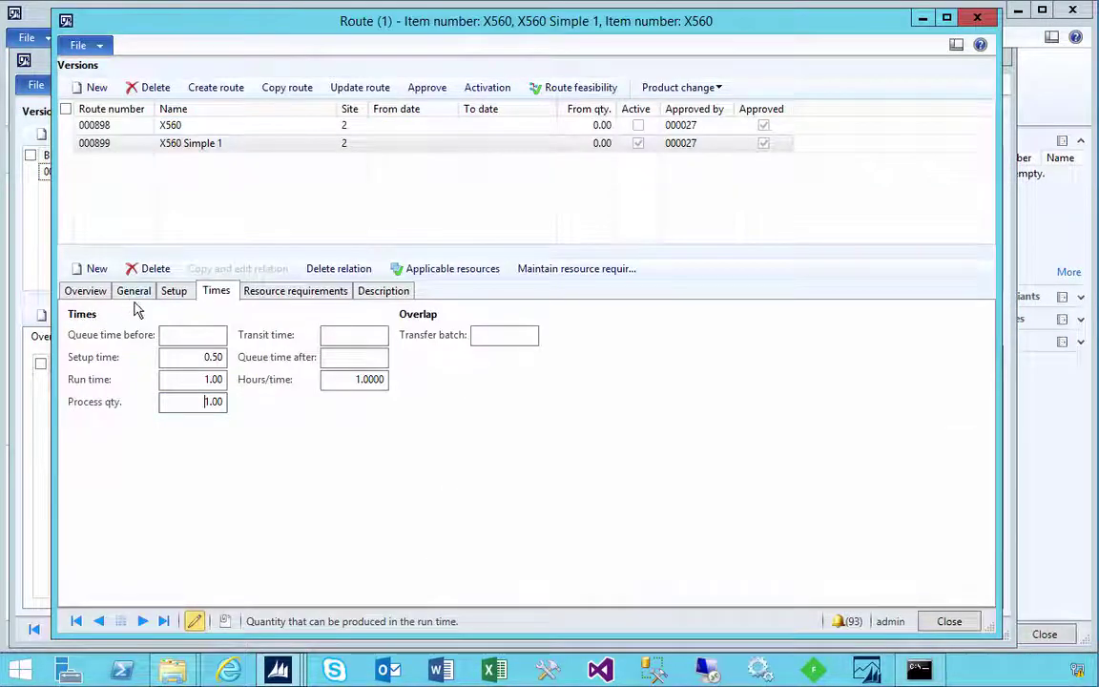
Turn off estimation and costing setup time in route group XSTD of operation 10
click(86, 291)
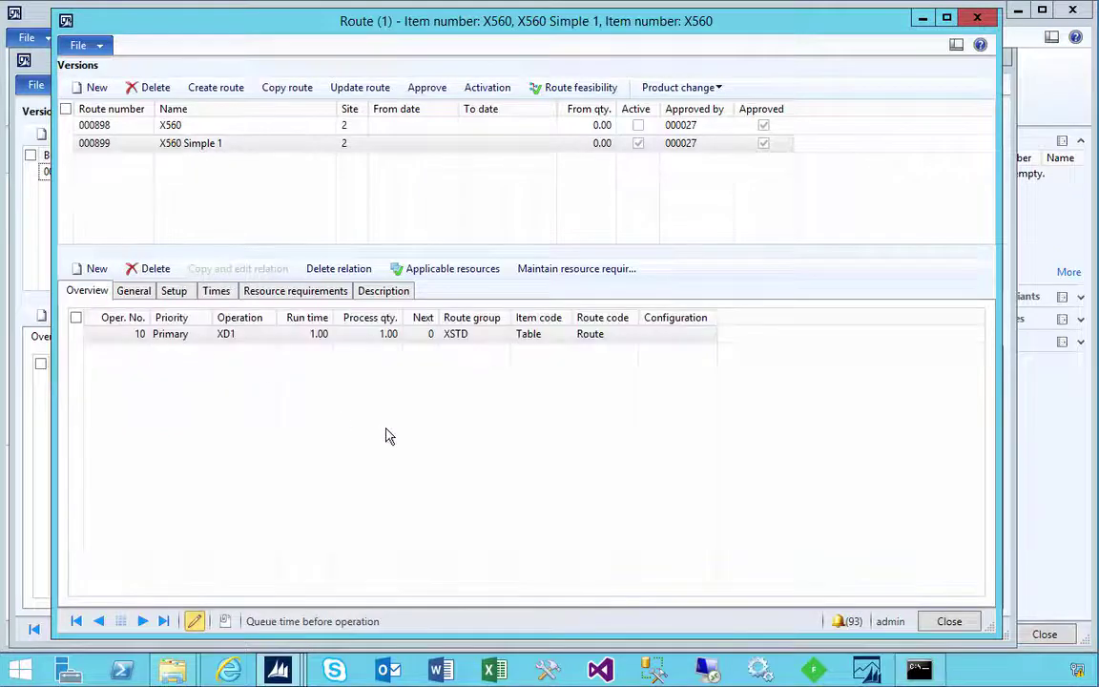
click(494, 333)
right_click(484, 333)
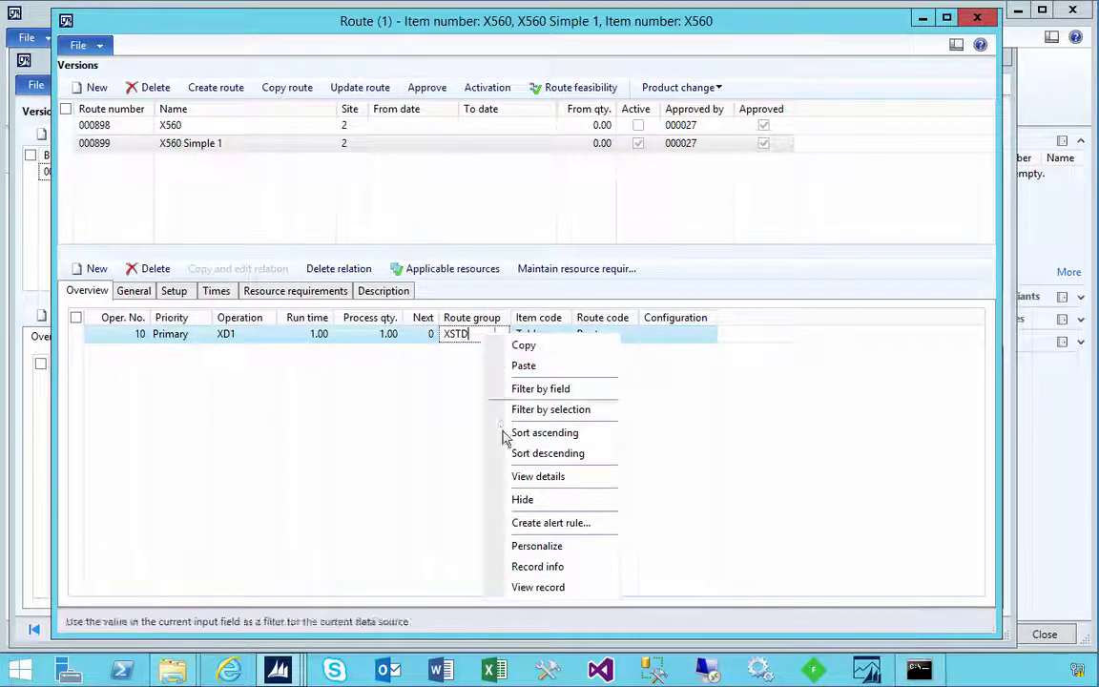
click(537, 476)
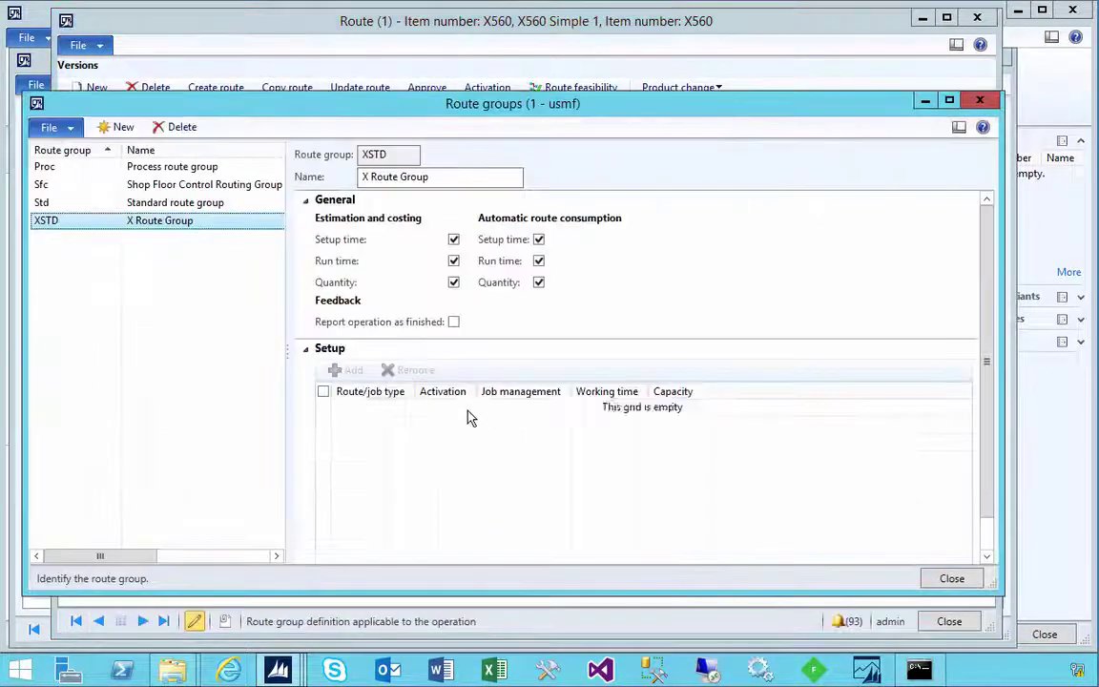
click(453, 242)
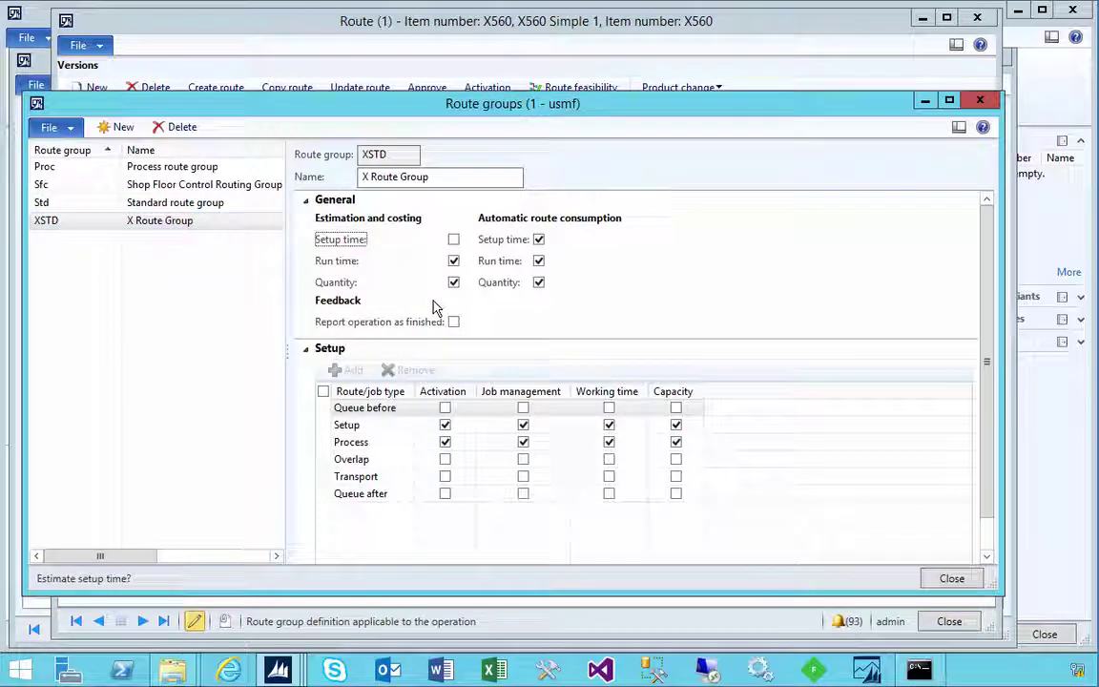
click(453, 283)
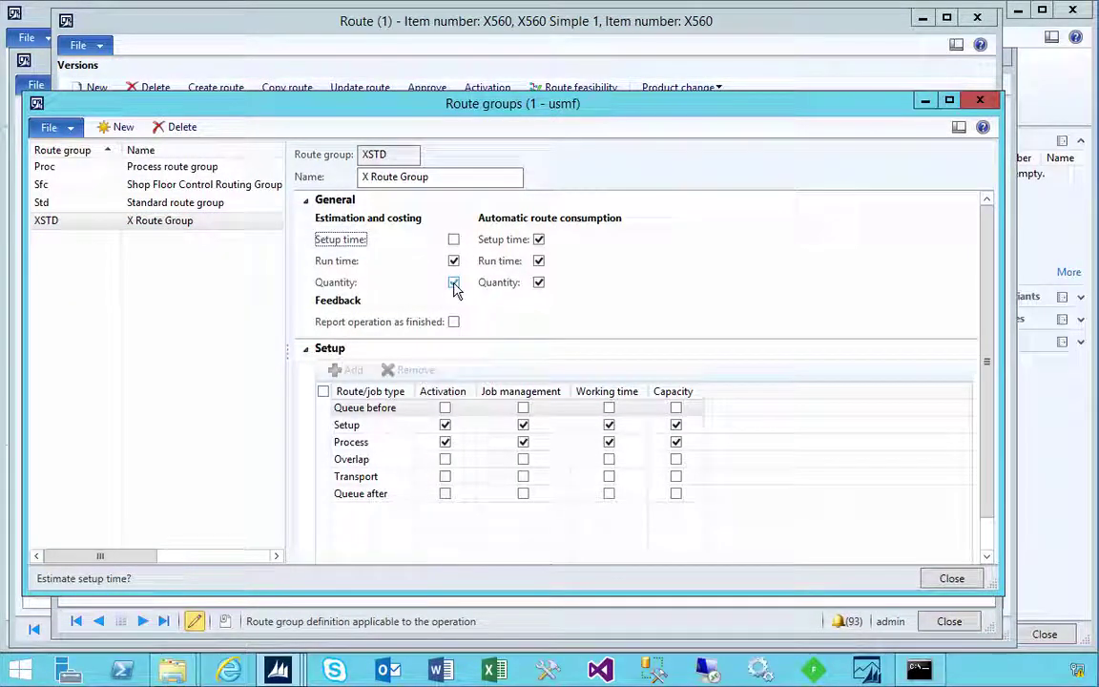
click(978, 103)
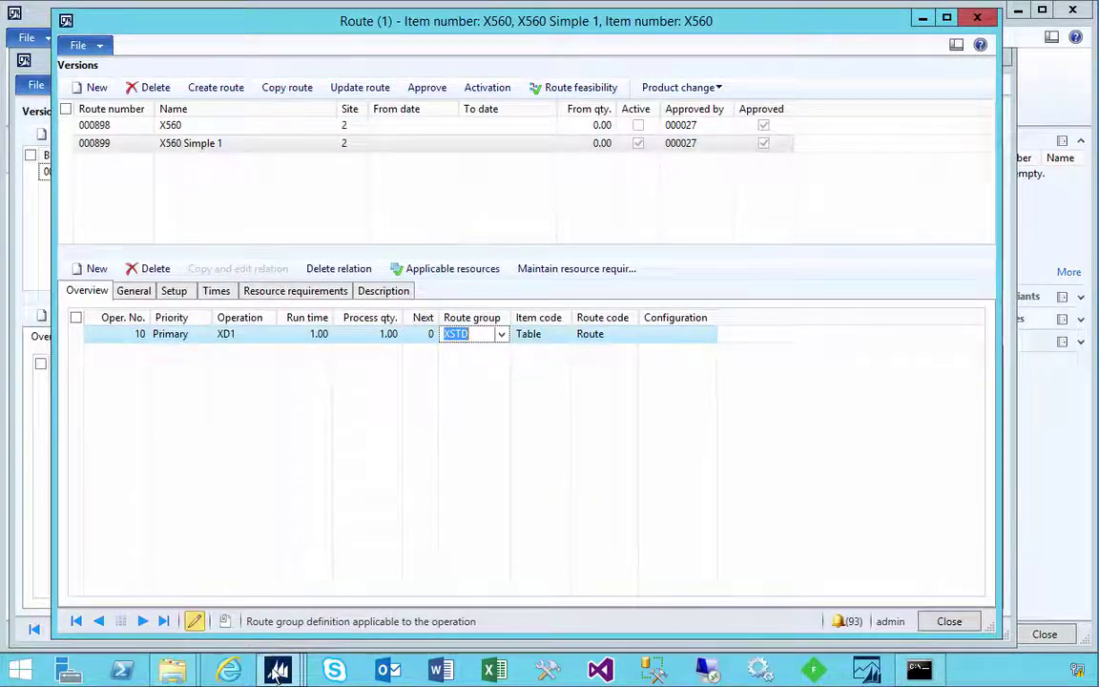
Recalculate X560's cost from the BOM with costing version PLANNED
mouse_move(278, 670)
click(583, 586)
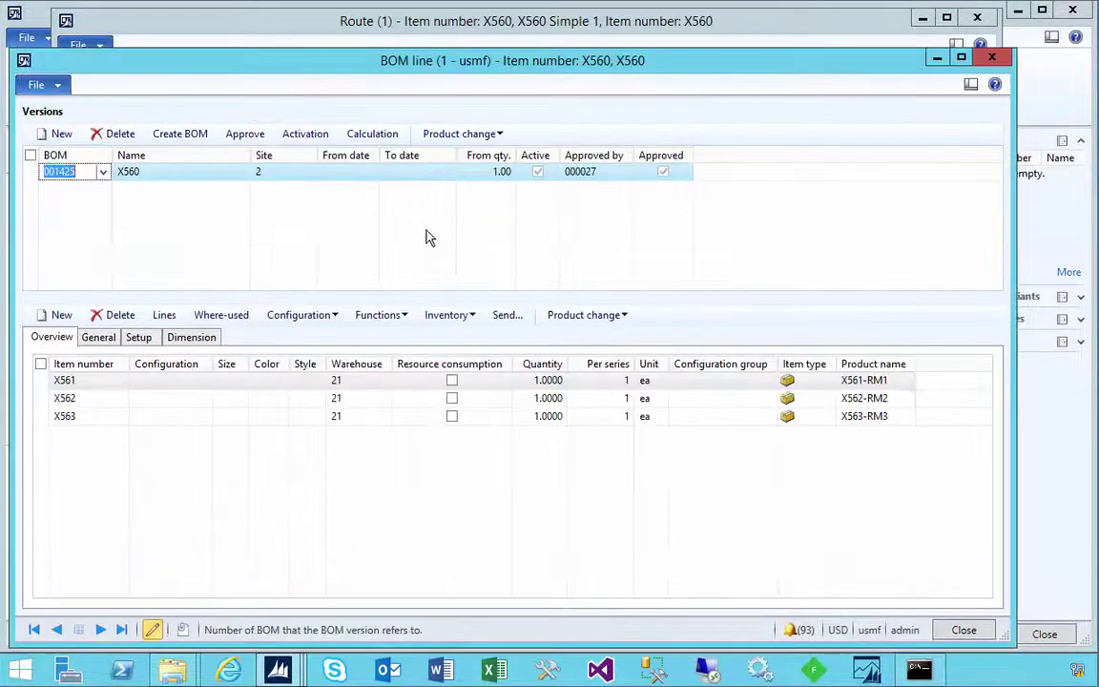
click(372, 134)
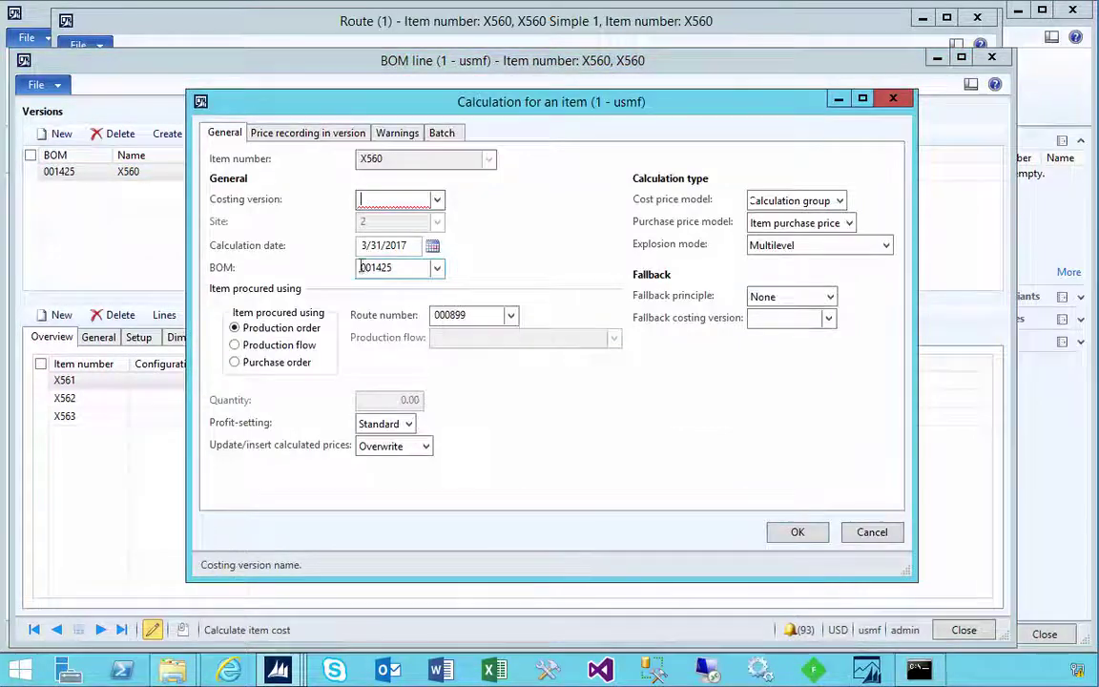
click(437, 200)
click(405, 238)
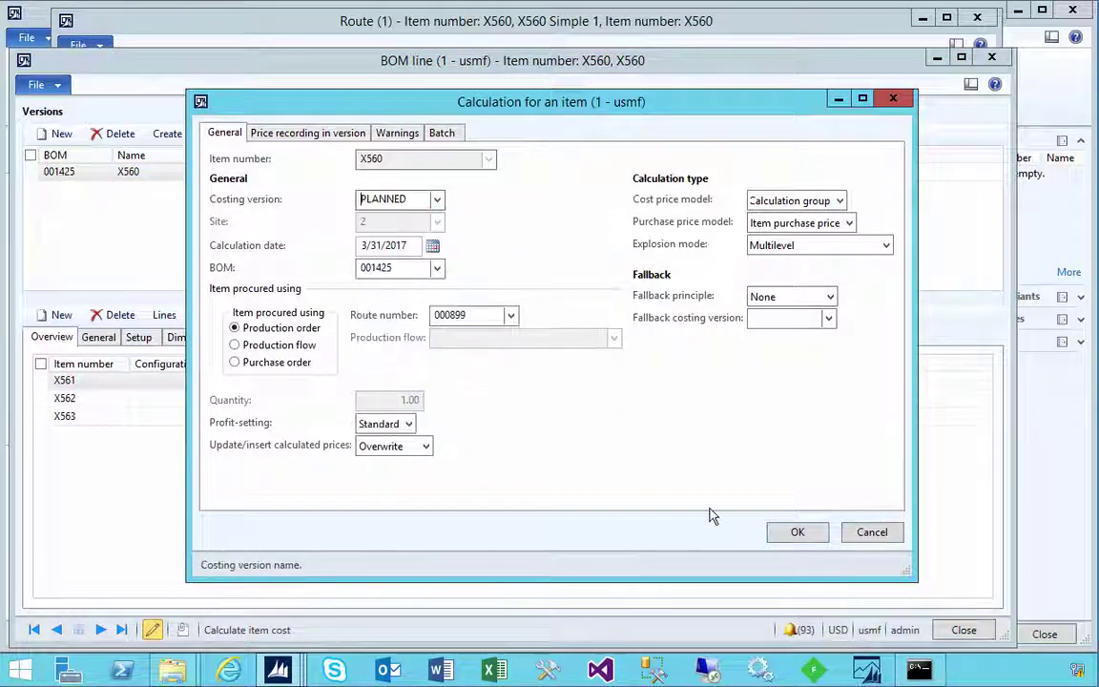
click(772, 534)
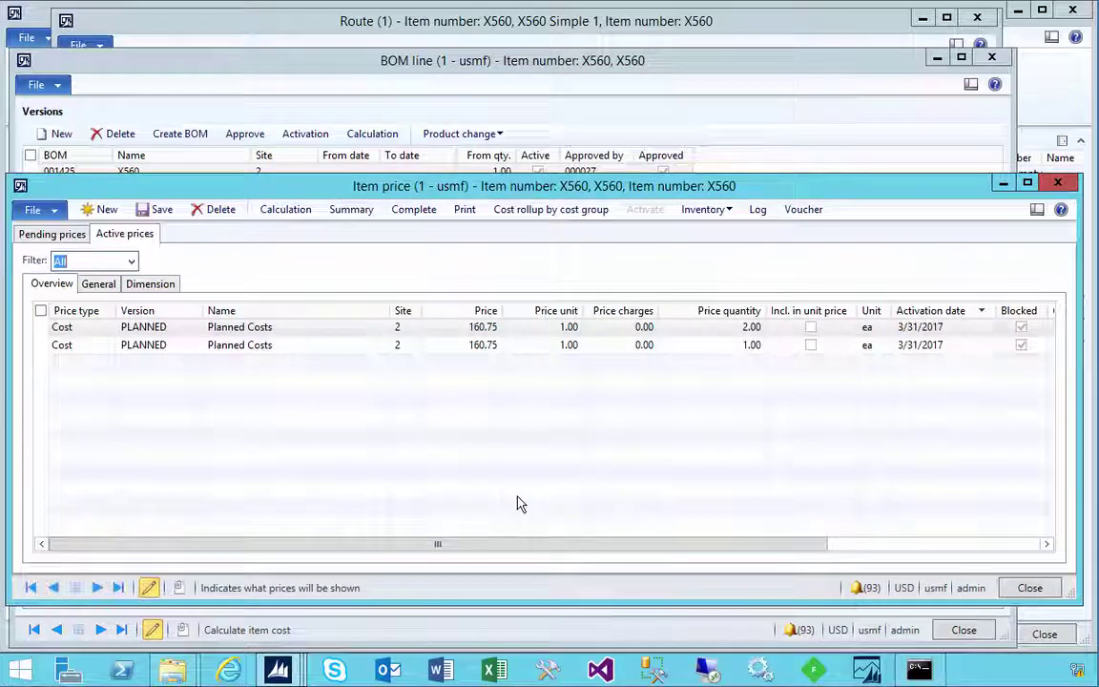
Review the pending 160.75 price's XDR and XDQ lines, with no setup line, and return to the route
click(61, 236)
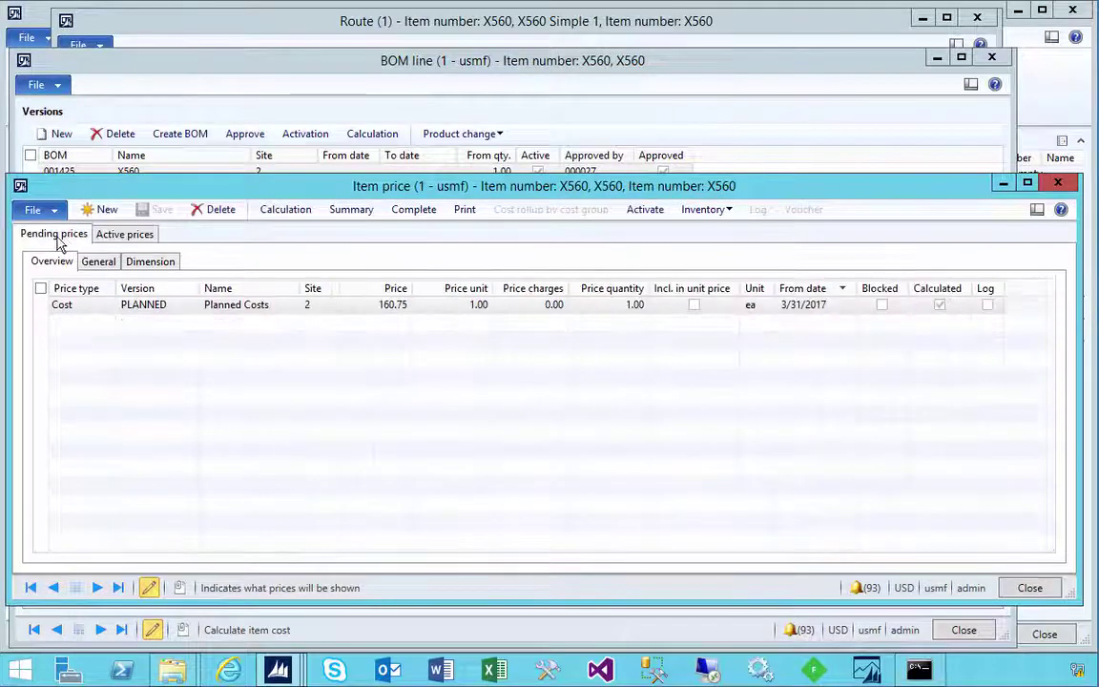
click(250, 307)
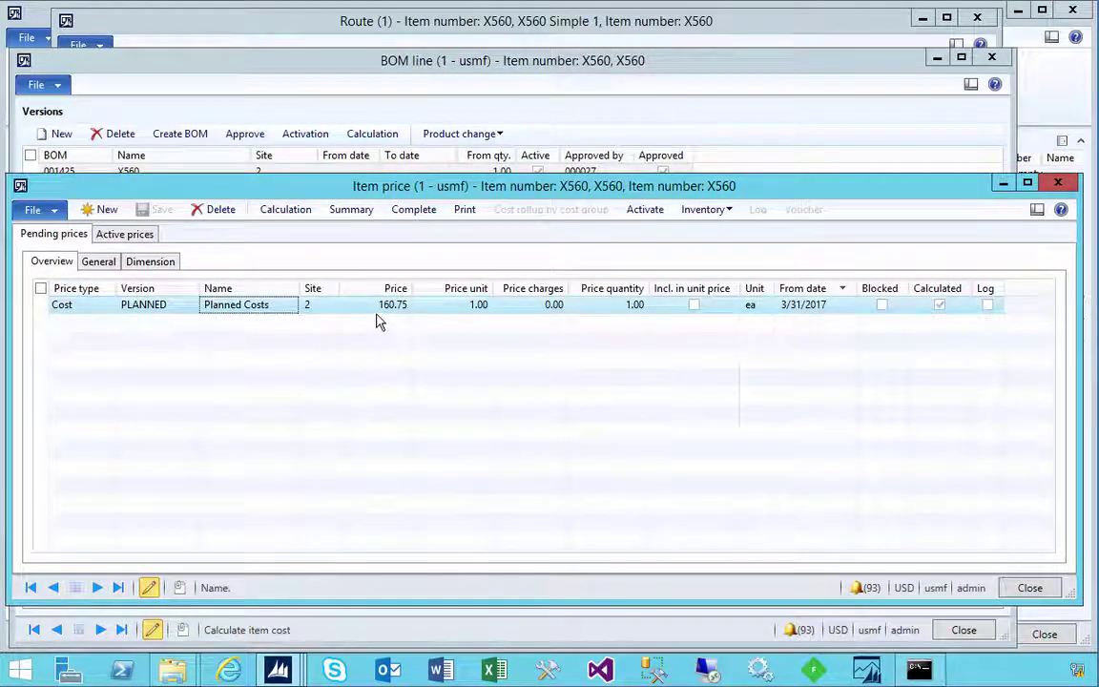
click(413, 209)
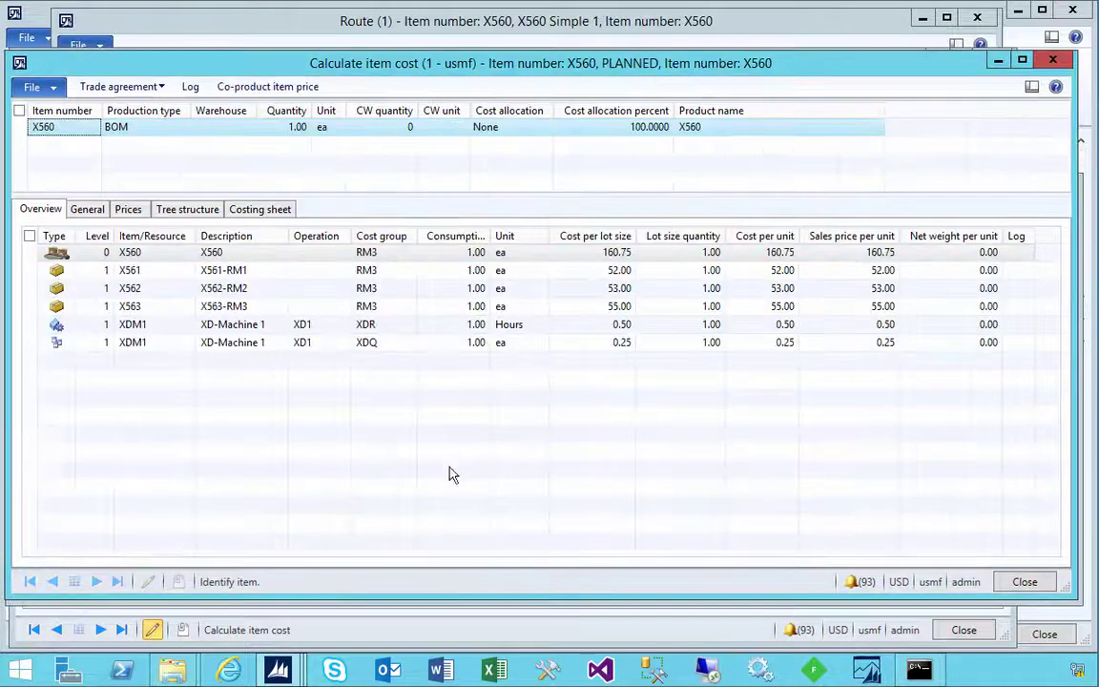
click(138, 328)
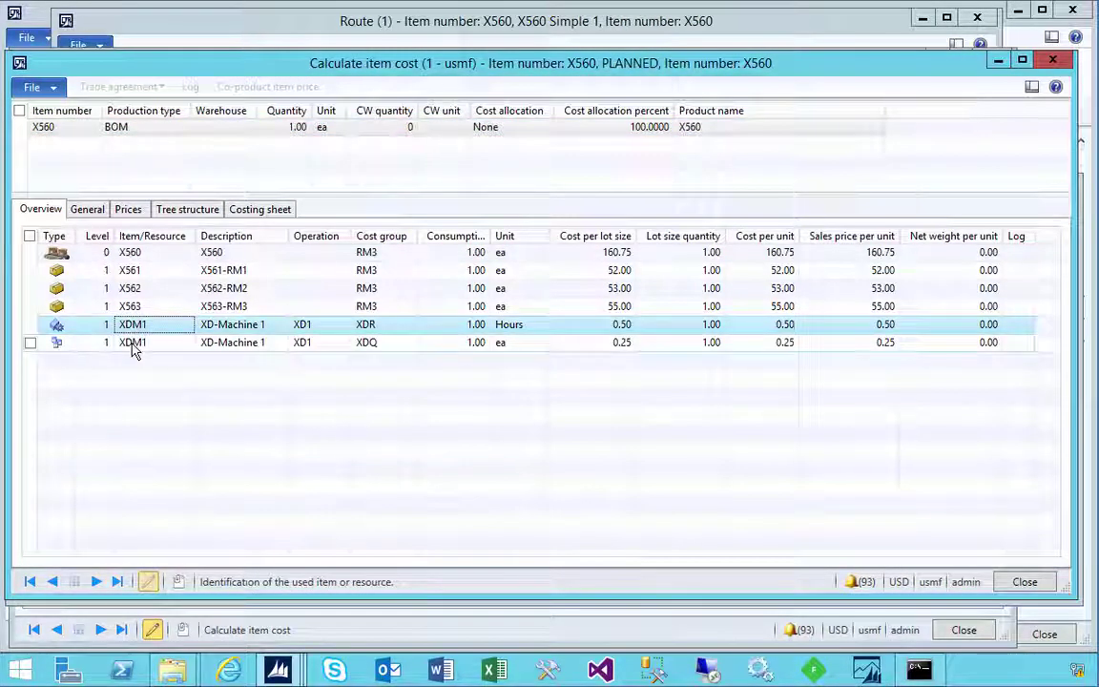
click(133, 345)
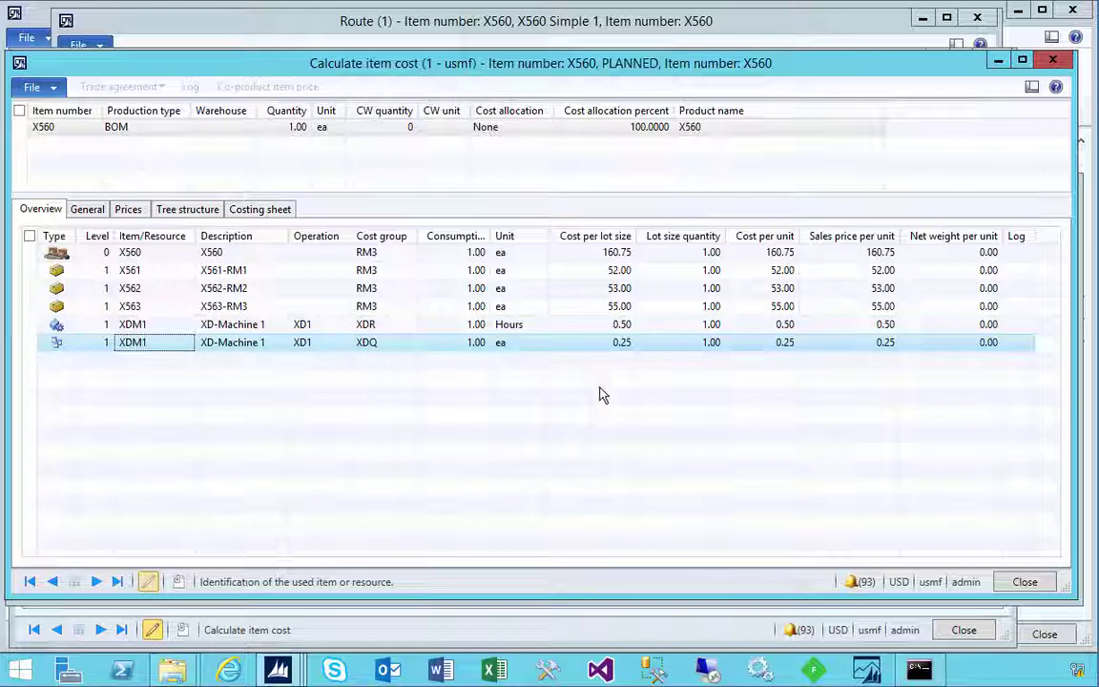
click(1052, 60)
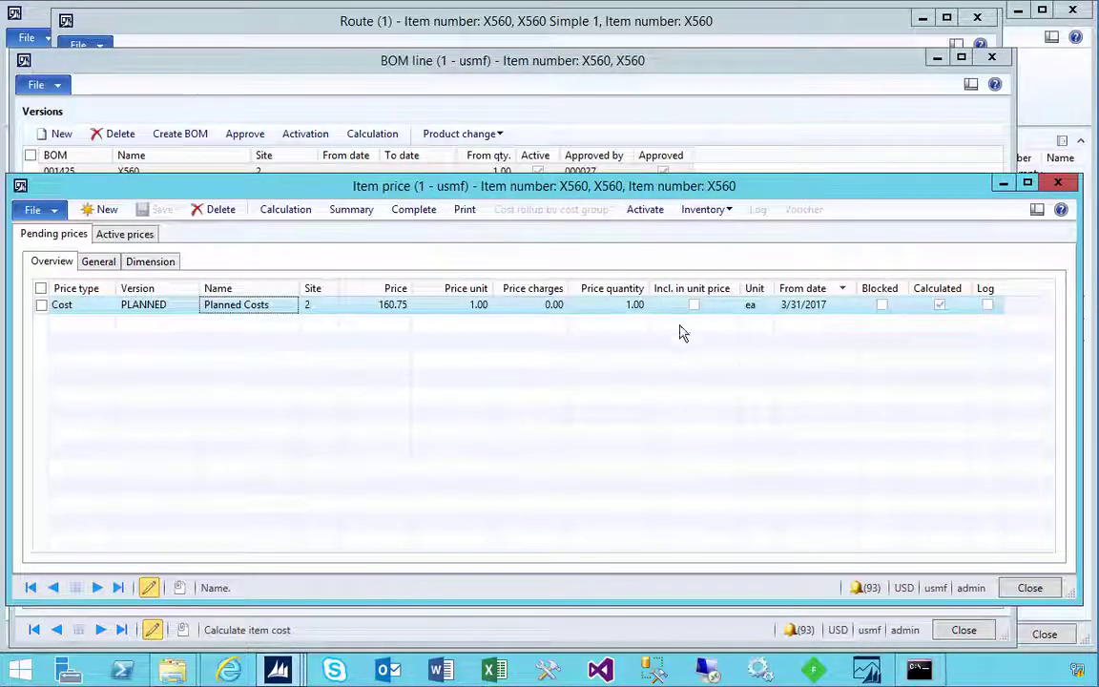
mouse_move(278, 673)
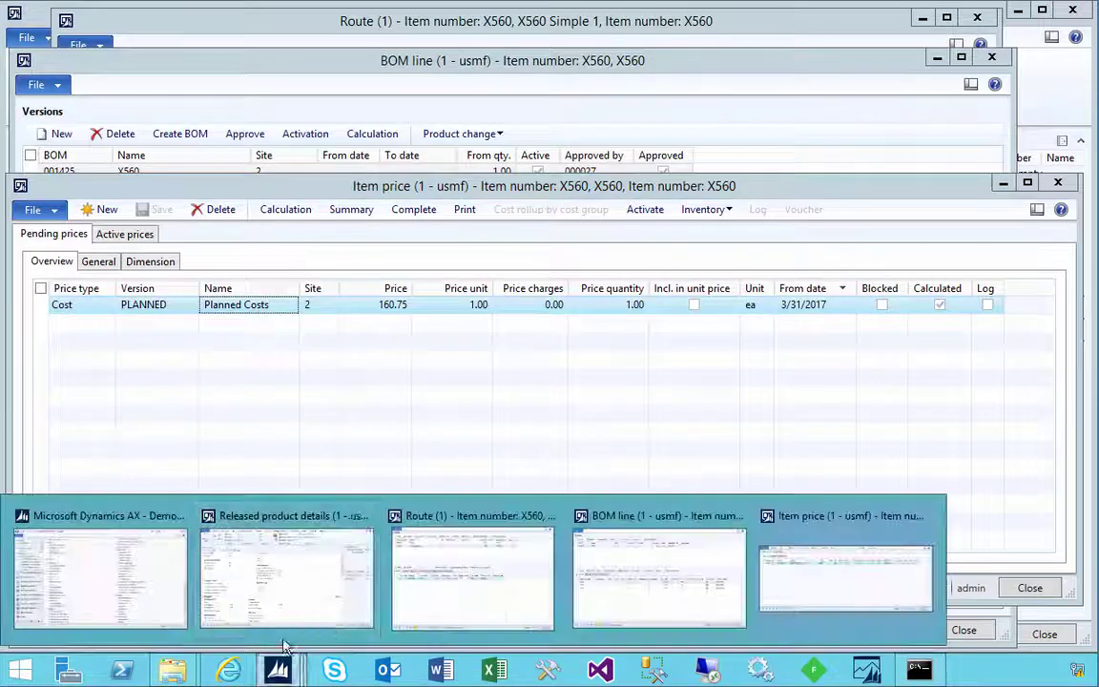
click(448, 610)
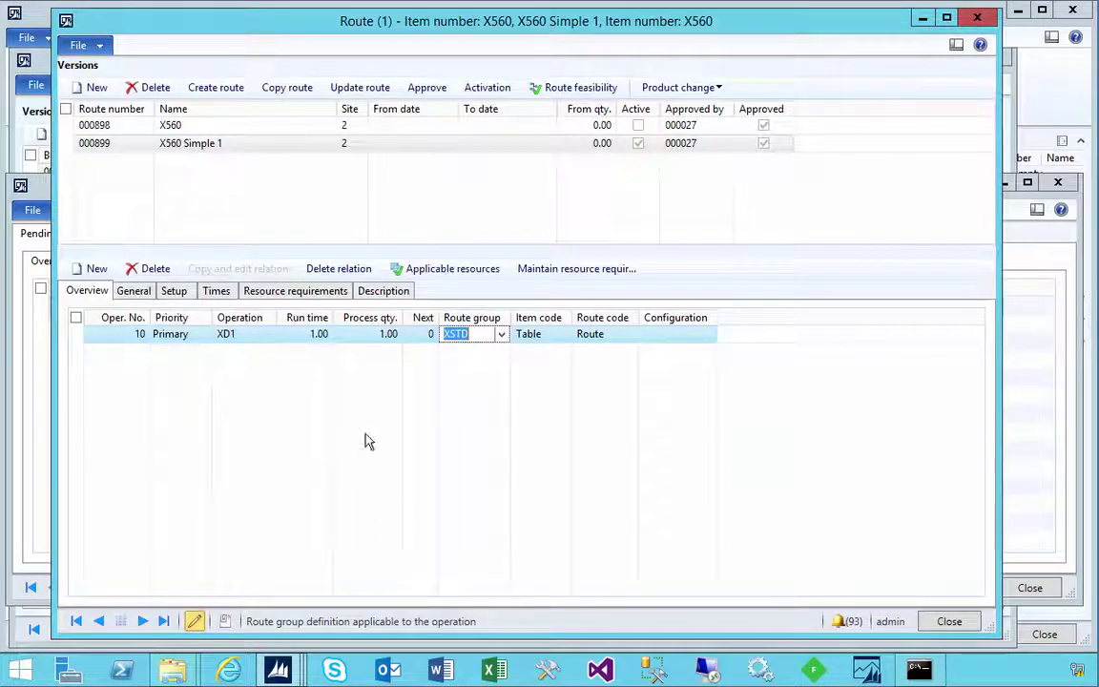
Exclude quantity from estimation and costing in route group XSTD
right_click(489, 333)
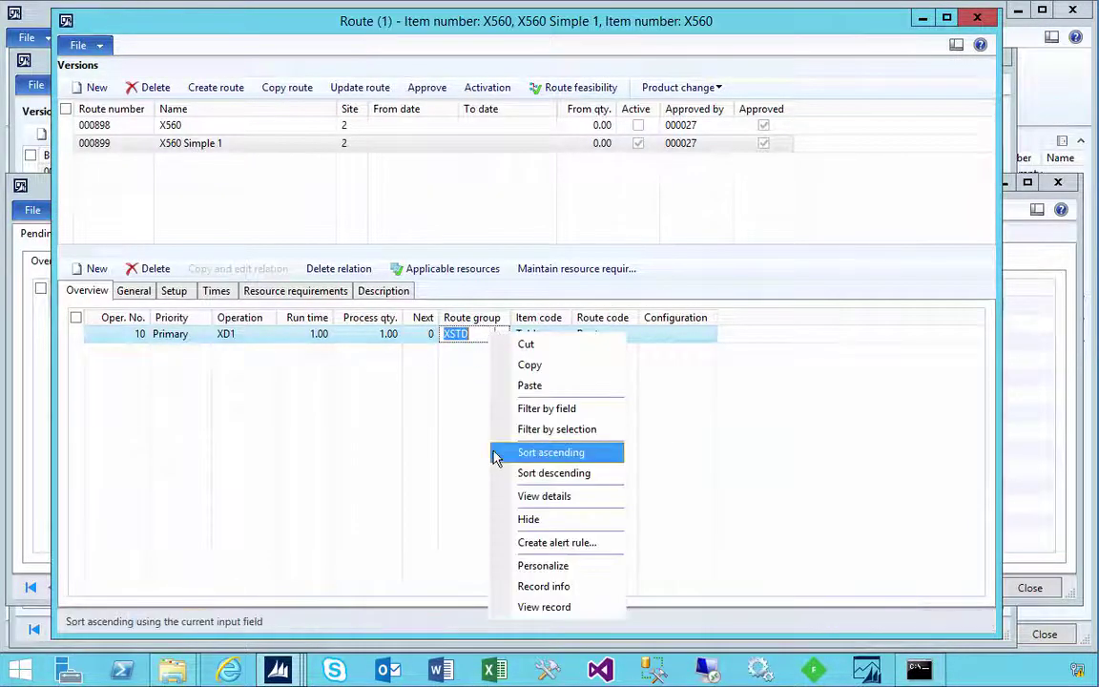
click(523, 495)
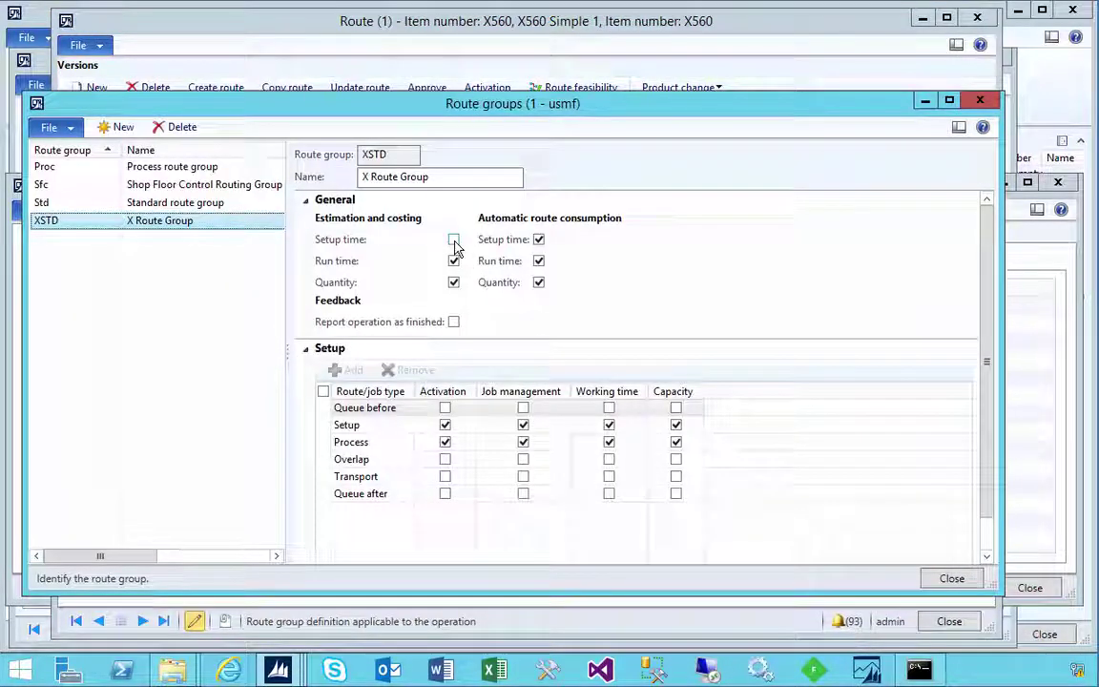
click(453, 282)
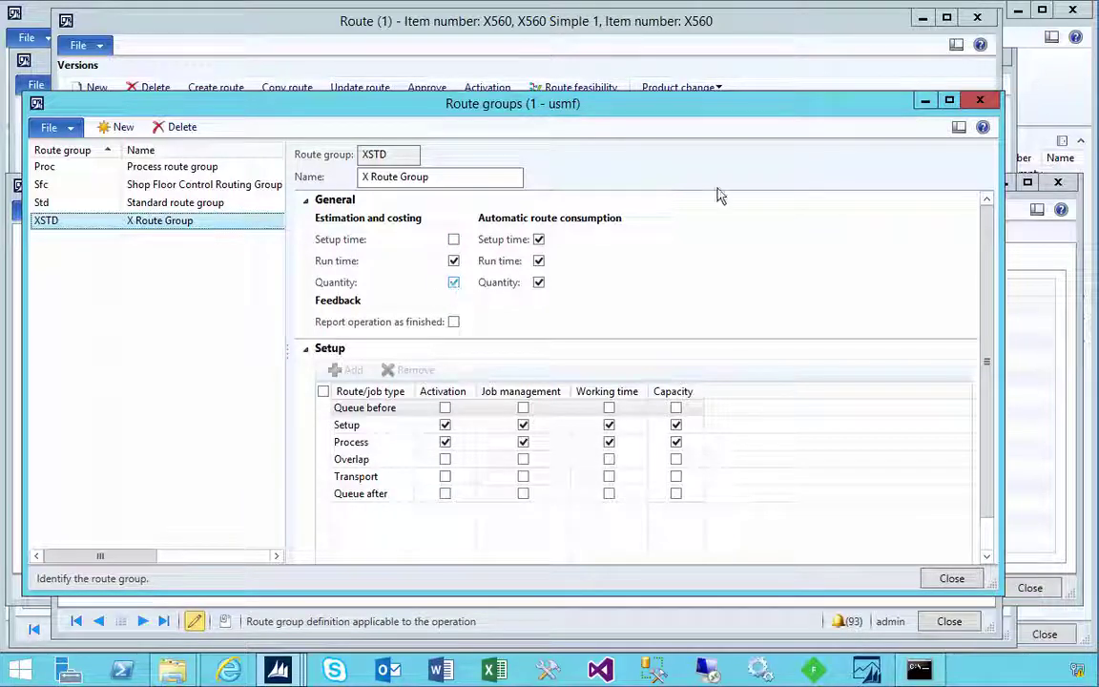
click(979, 100)
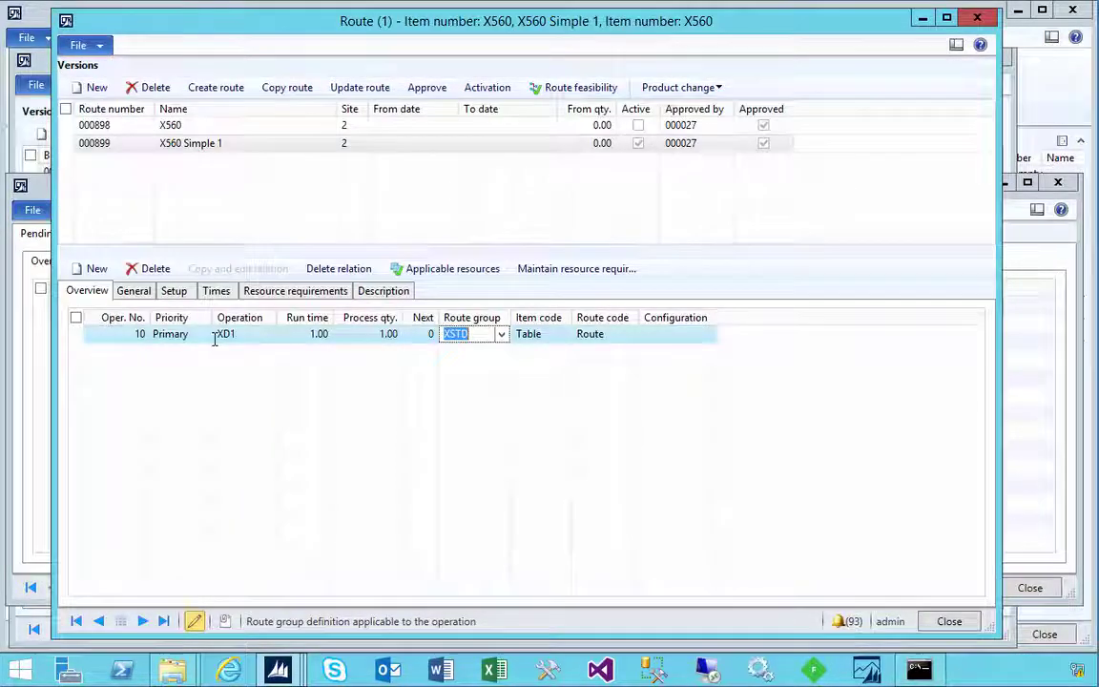
Clear the XDQ quantity cost category from route operation 10
click(177, 291)
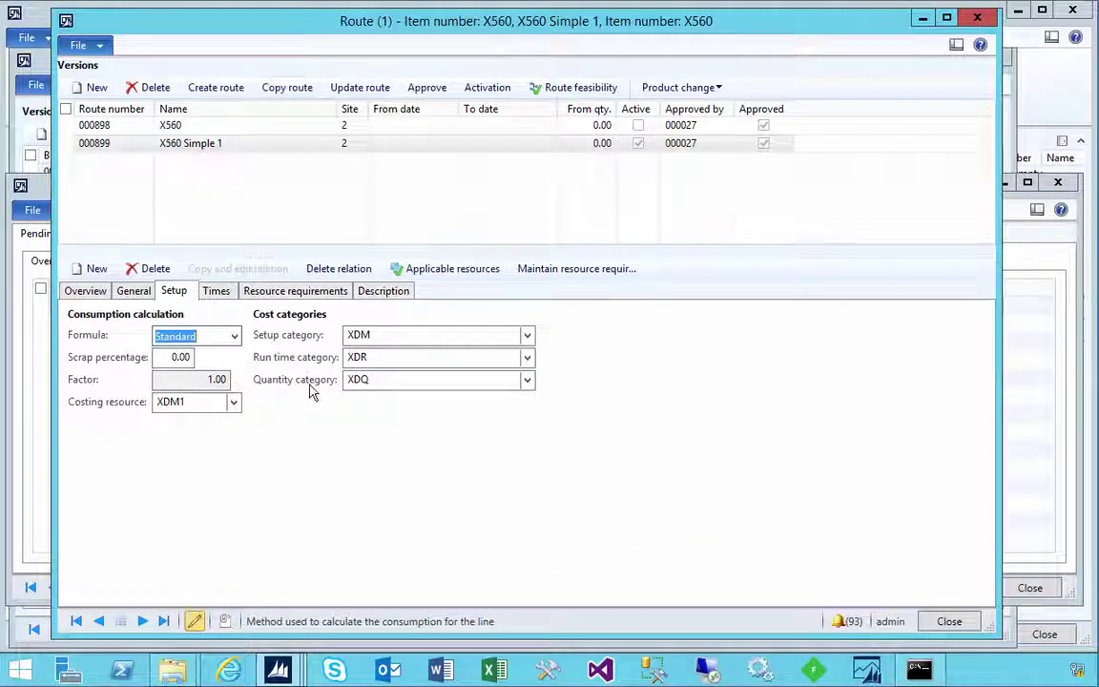
click(384, 379)
key(BackSpace)
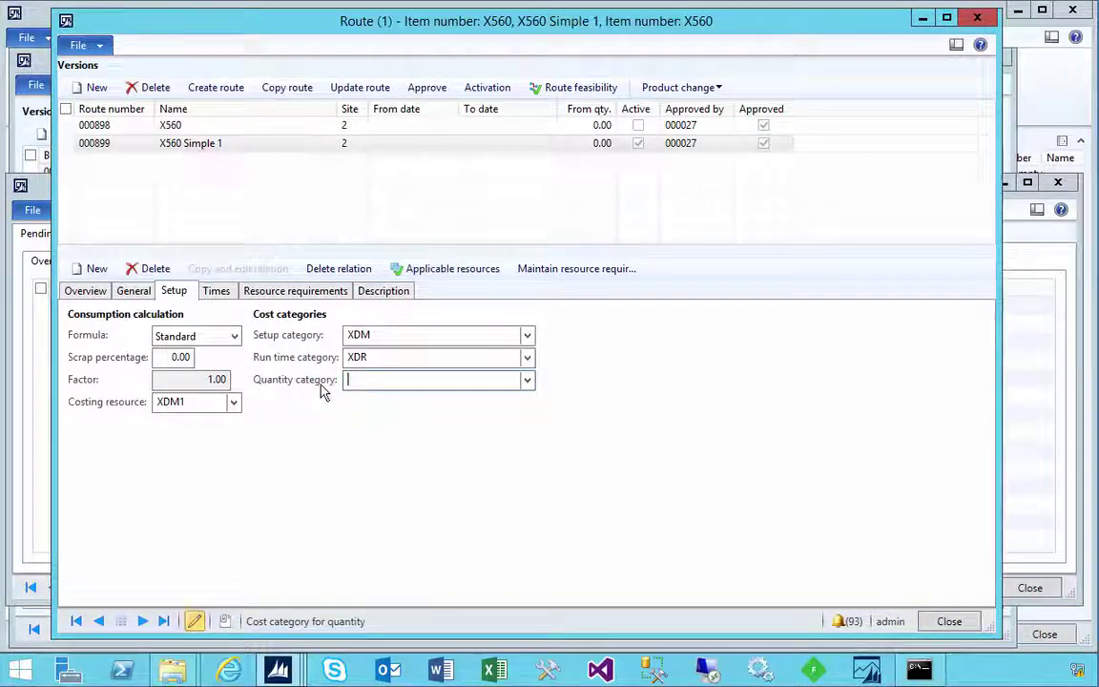
click(375, 361)
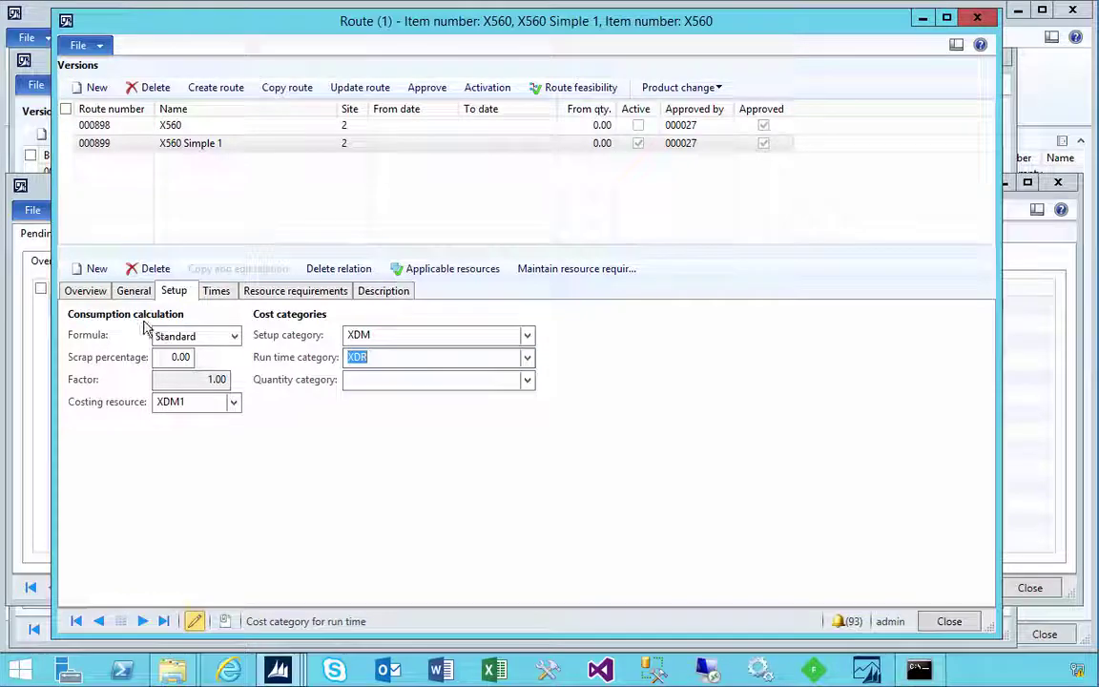
Close the Item price window and start a new cost calculation from X560's BOM
mouse_move(278, 673)
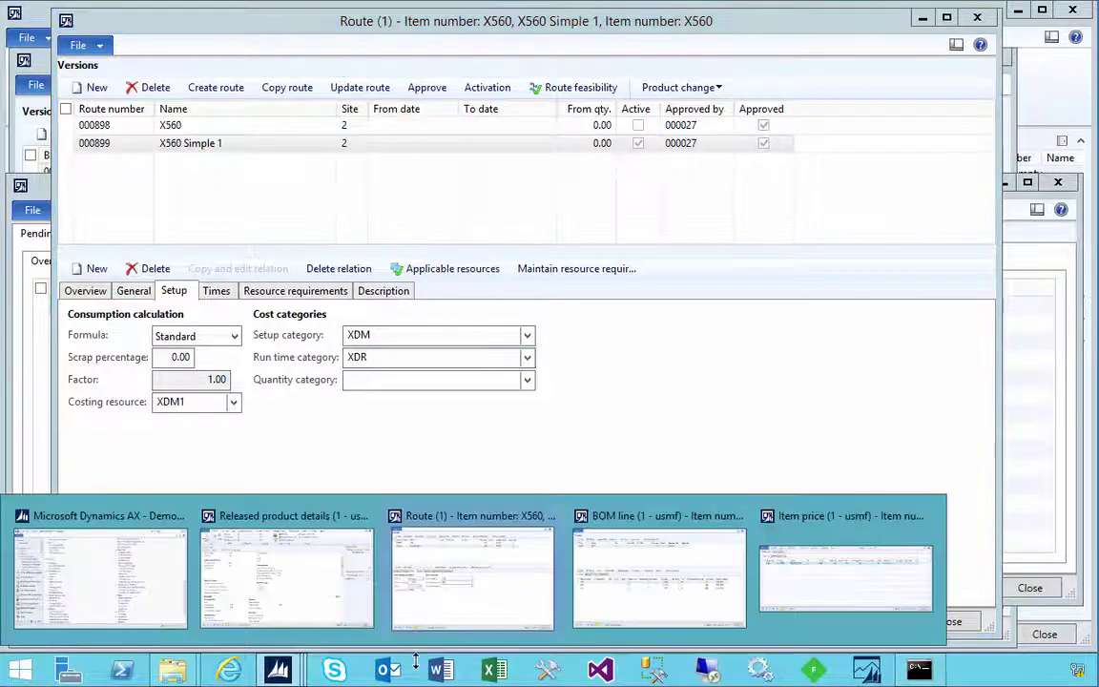
click(925, 516)
click(735, 586)
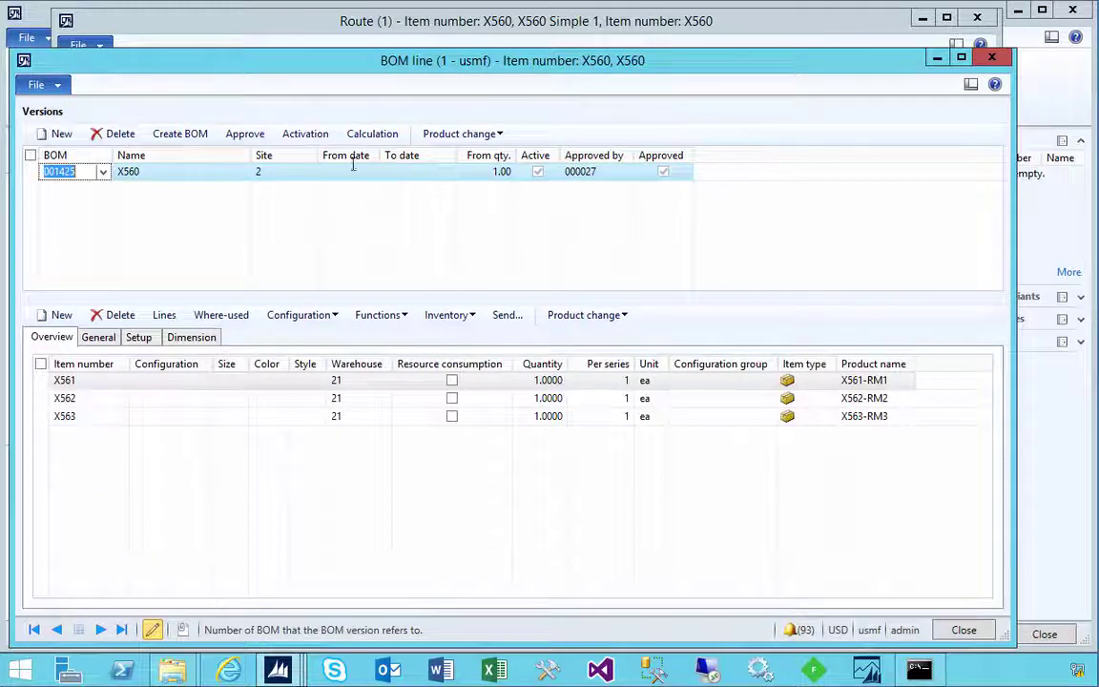
click(368, 136)
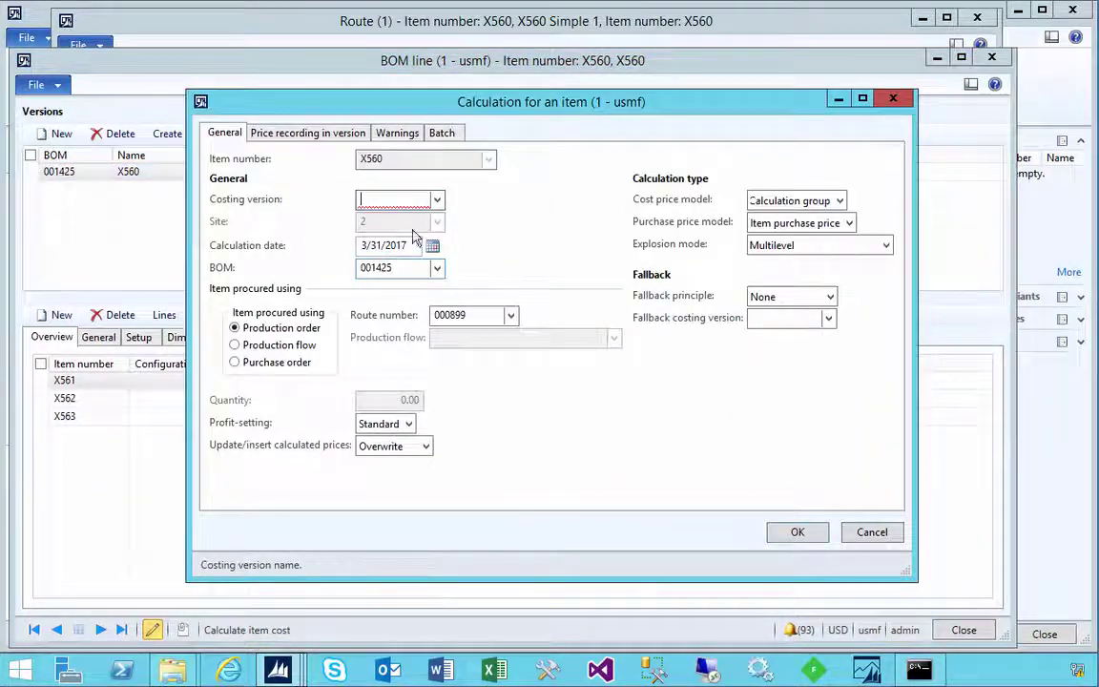
Run X560's PLANNED cost calculation and read the 'Cost category has not been specified' error
click(436, 199)
click(386, 237)
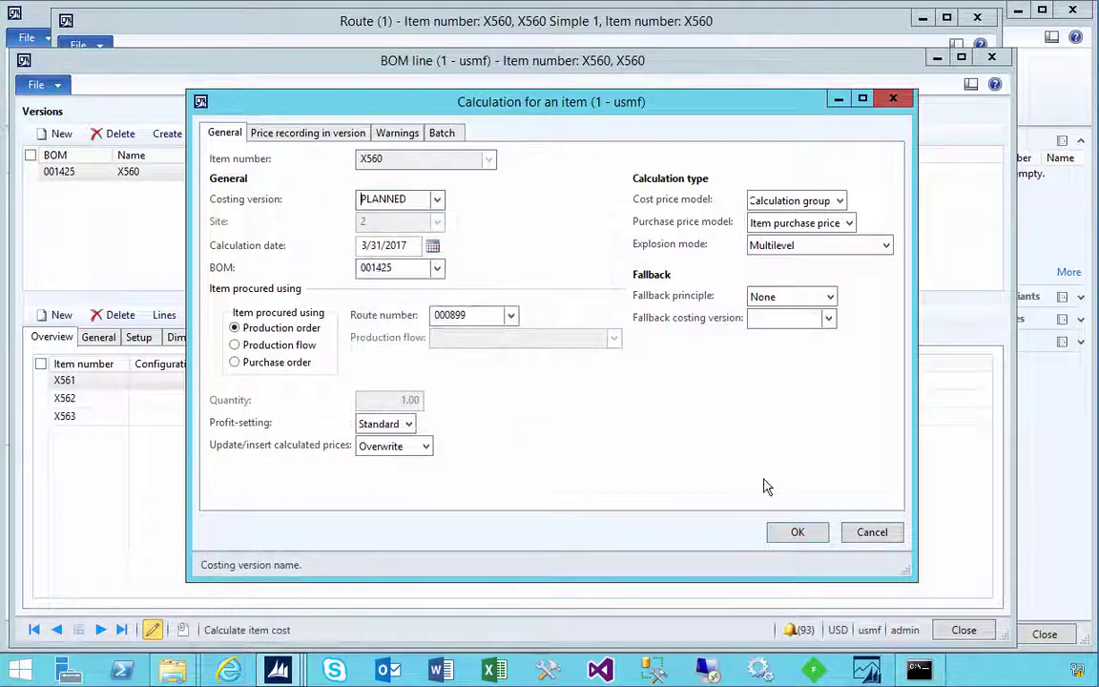
click(792, 532)
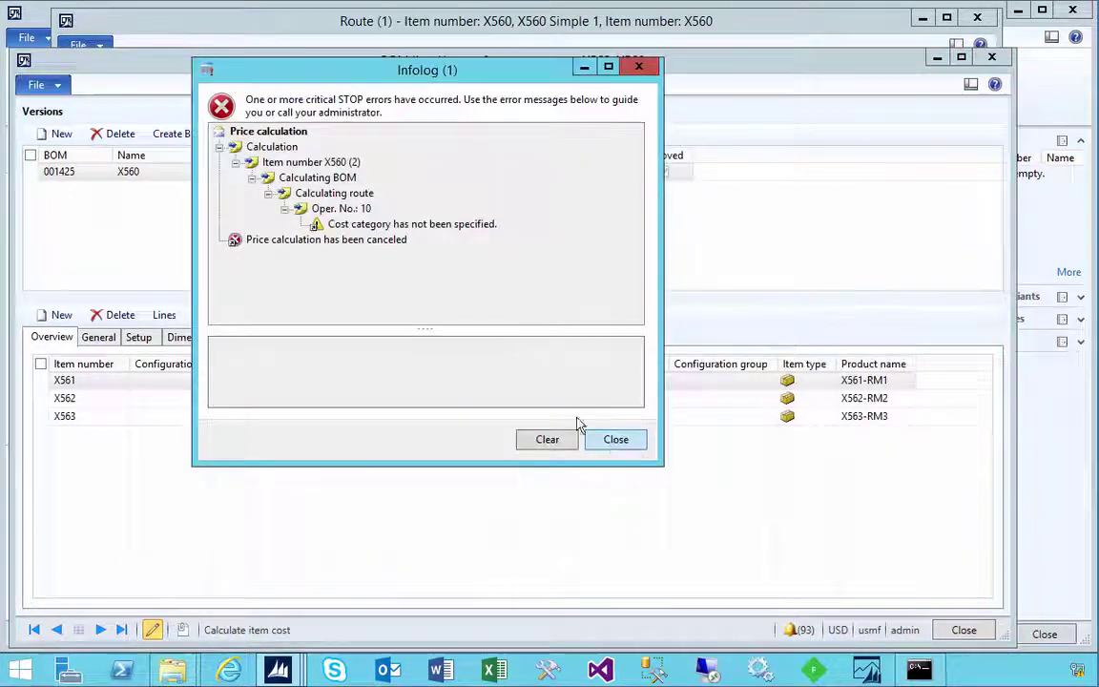
click(425, 227)
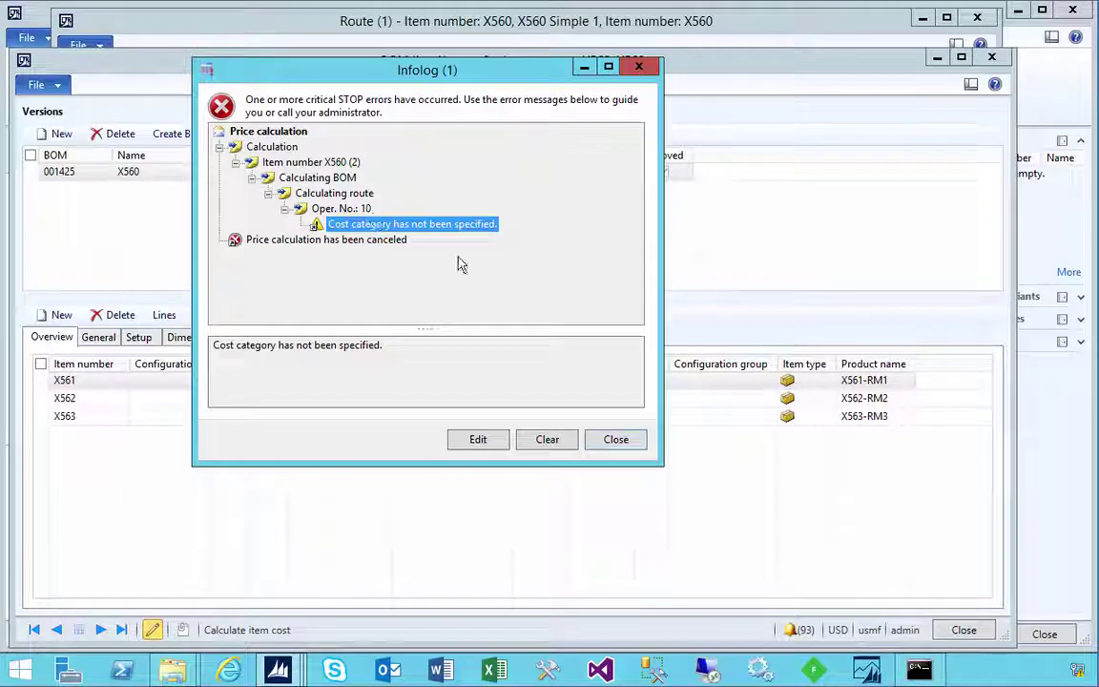
click(609, 441)
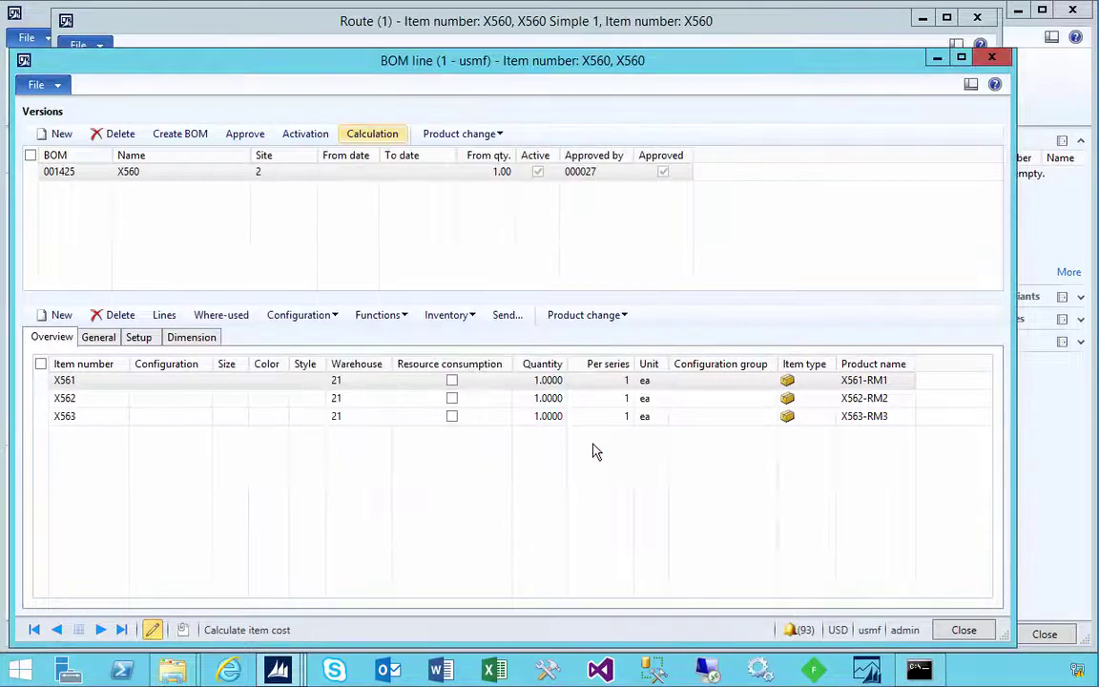
Set operation 10's quantity cost category back to XDQ on X560's route
mouse_move(277, 670)
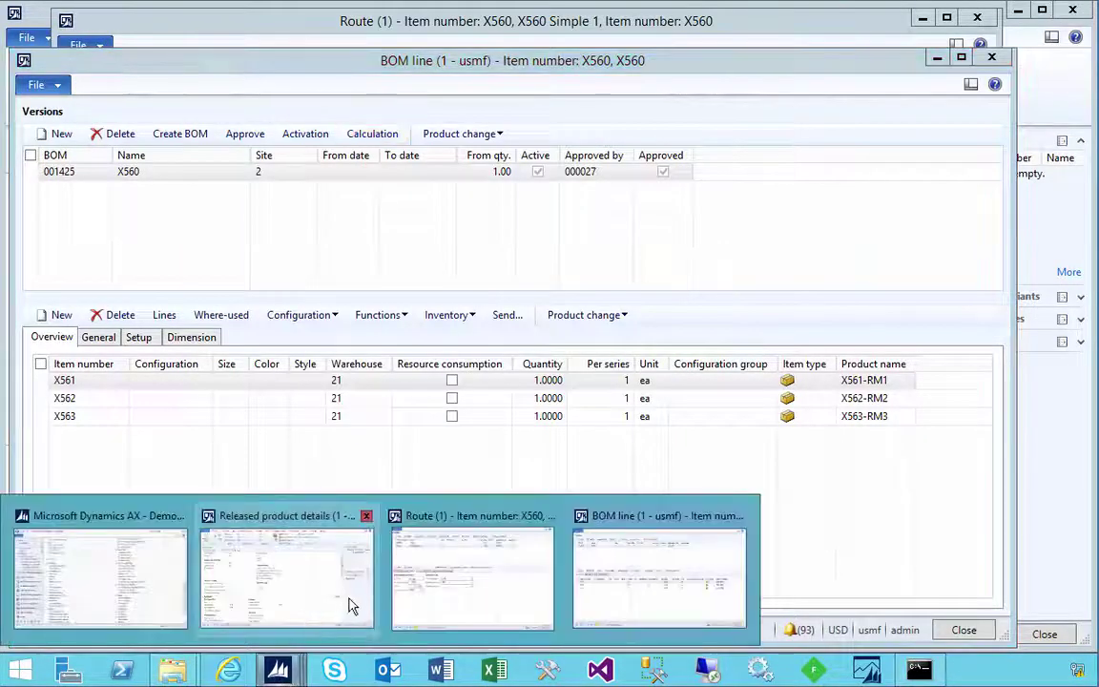
click(448, 584)
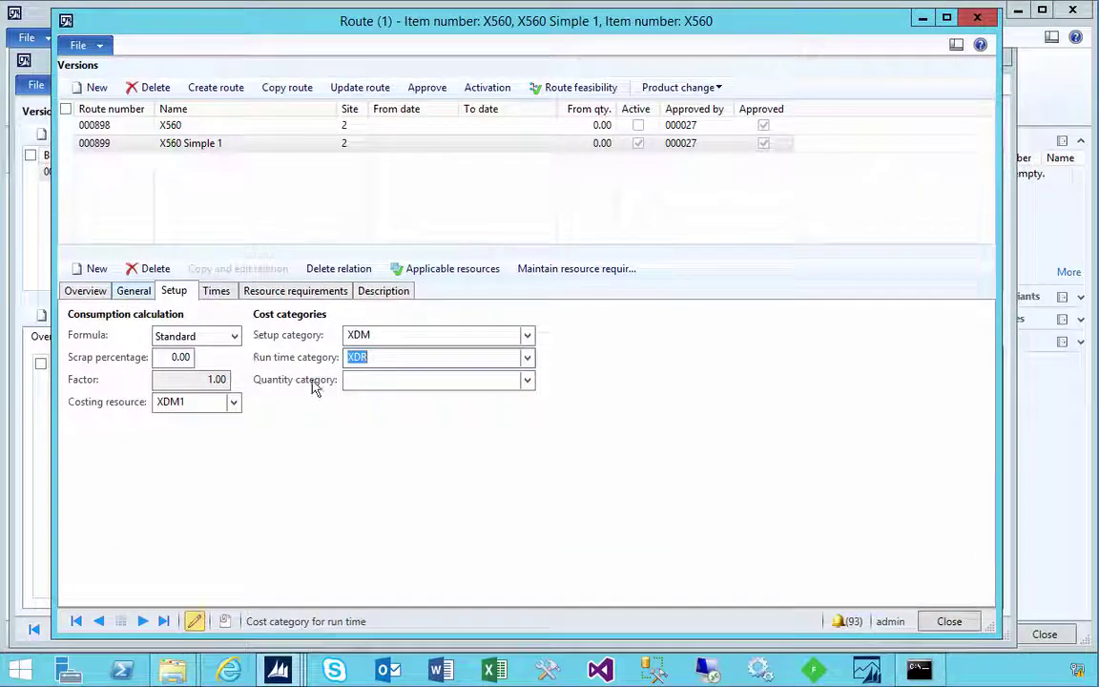
click(358, 385)
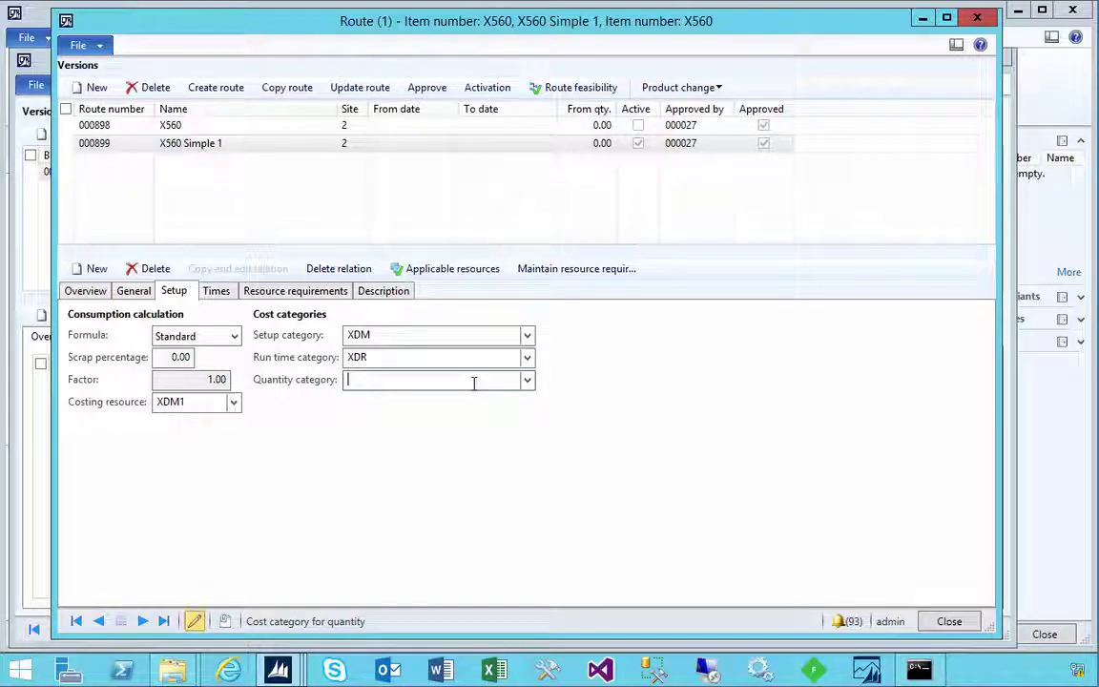
text(XDQ)
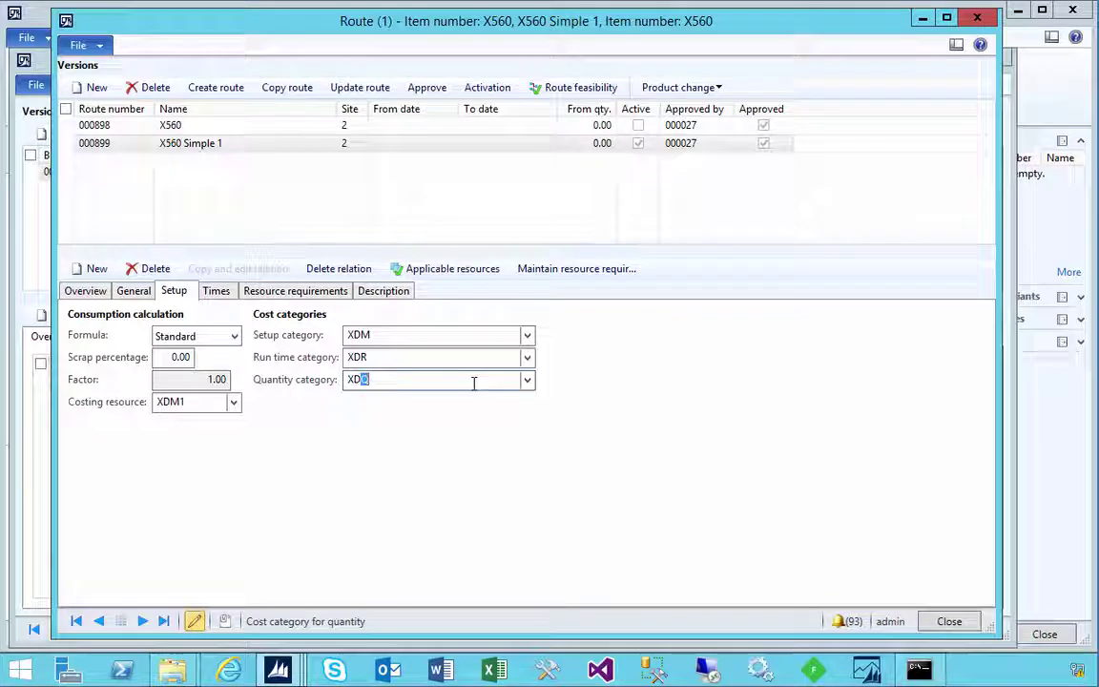
key(Tab)
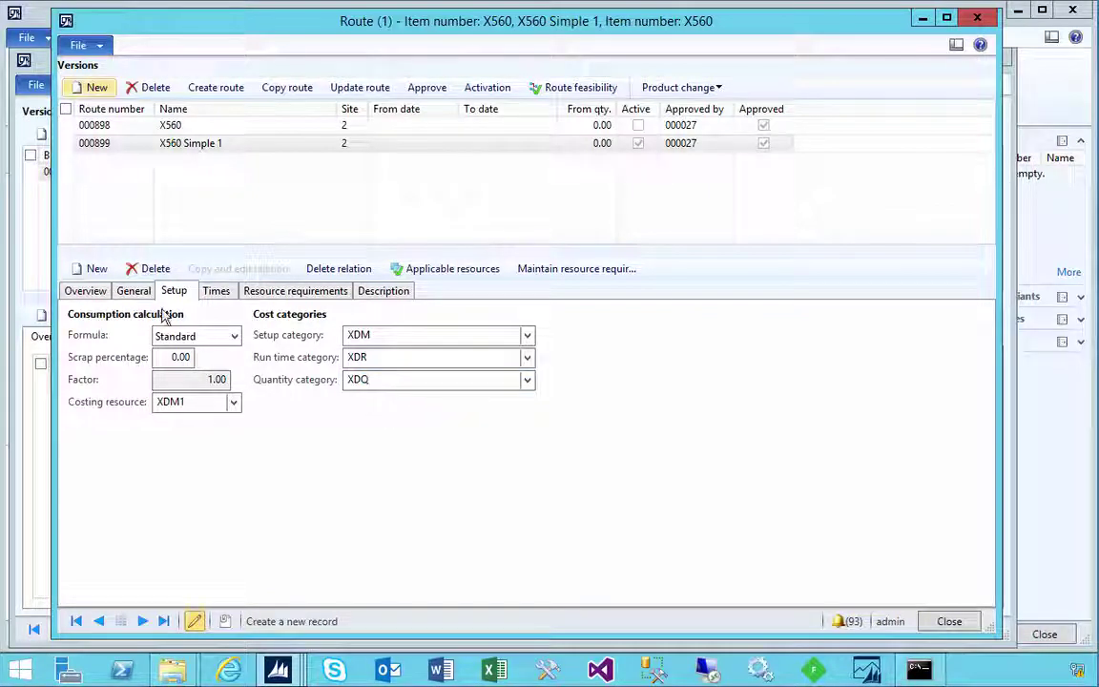
Exclude quantity from estimation and costing in route group XSTD, then recheck the XDQ category
click(86, 291)
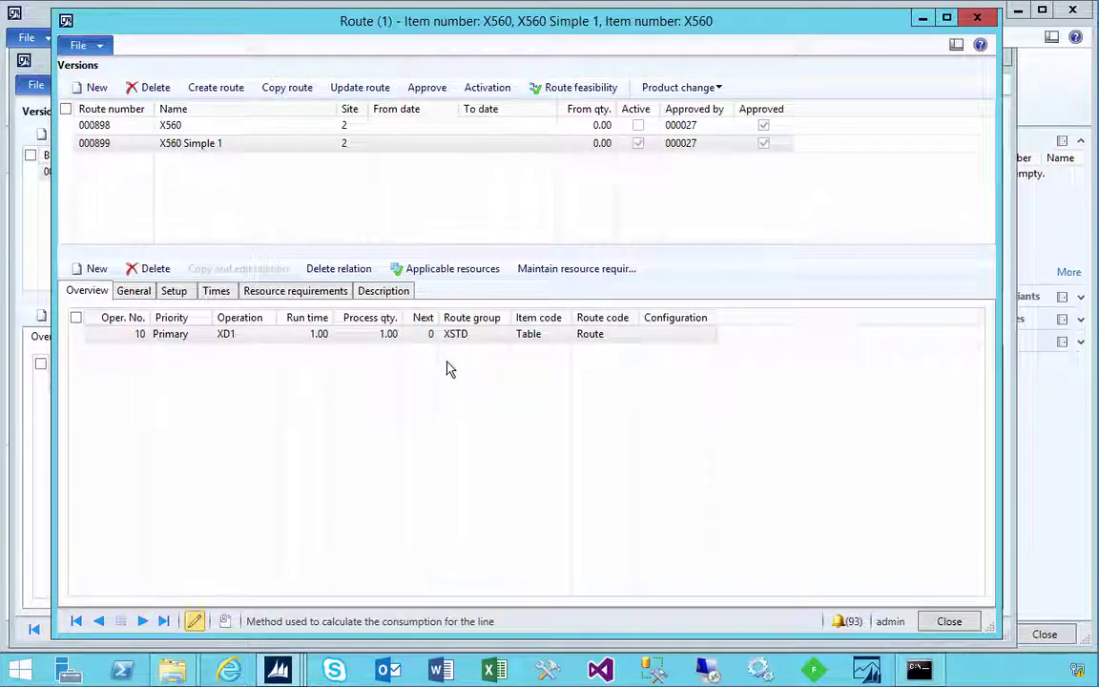
click(473, 335)
right_click(484, 335)
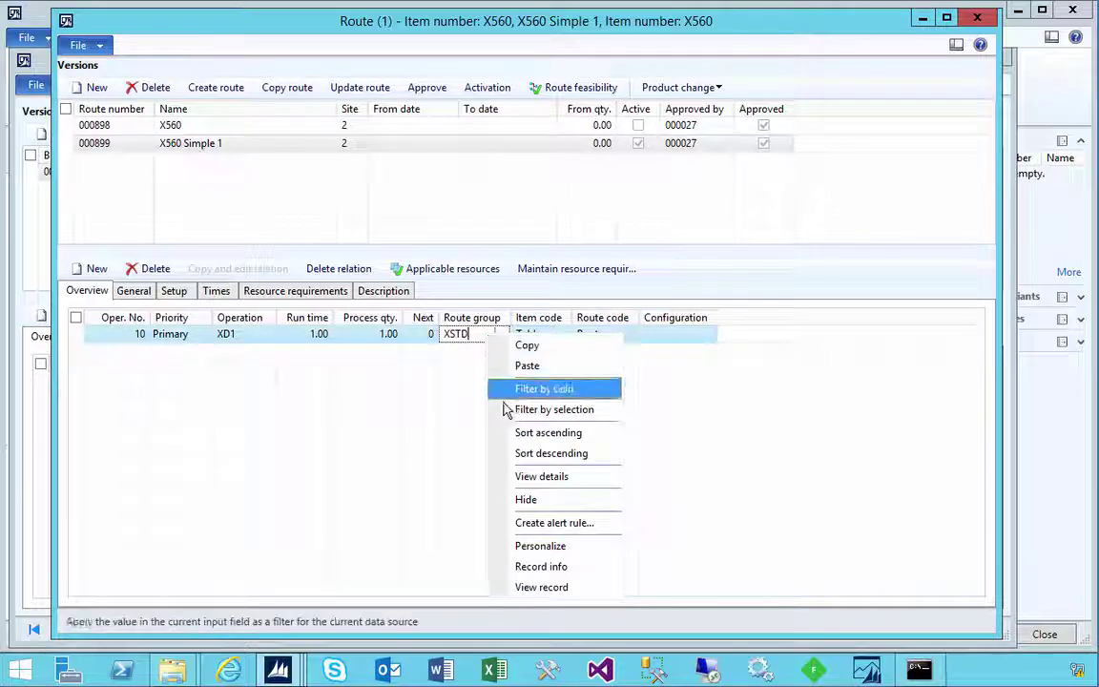
click(522, 474)
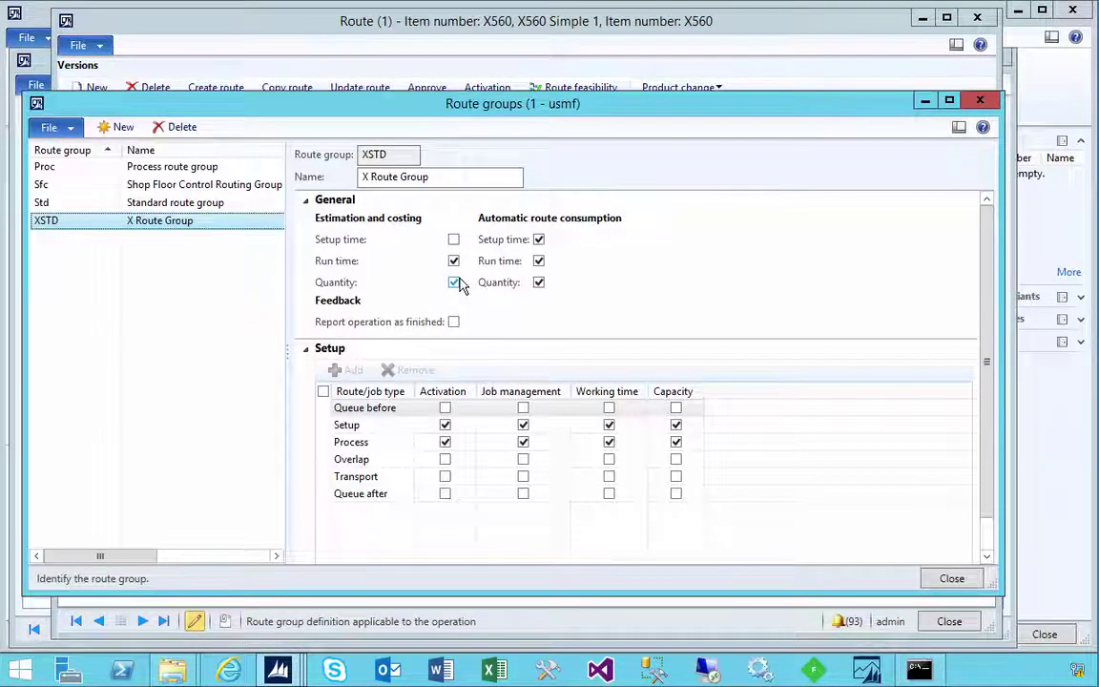
click(454, 286)
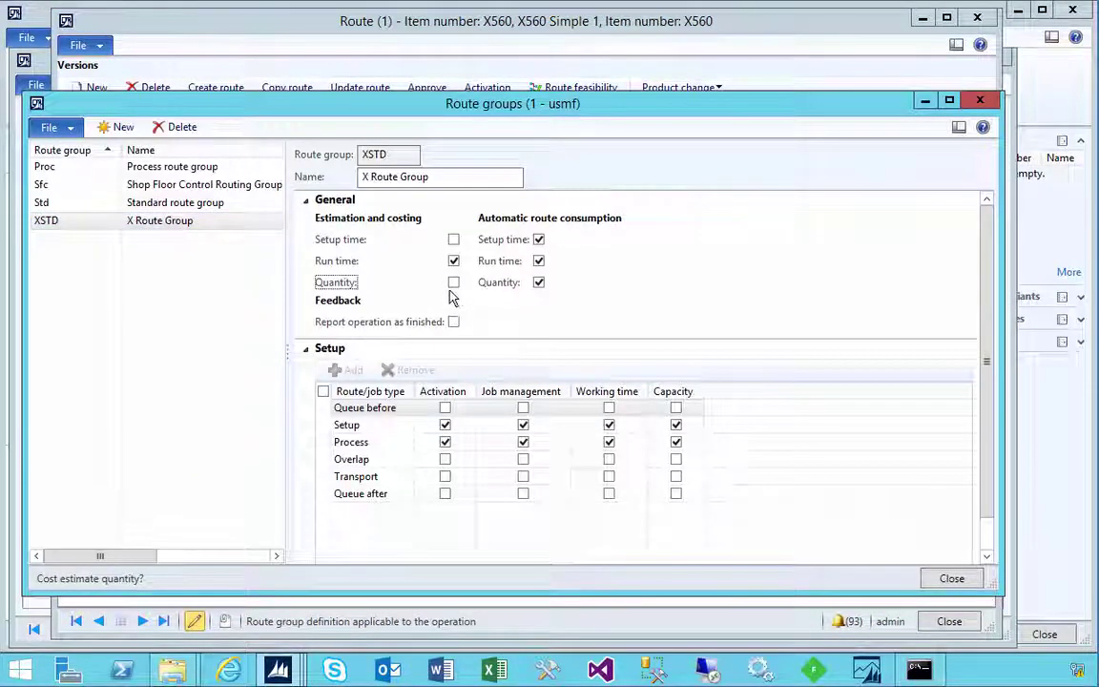
click(979, 101)
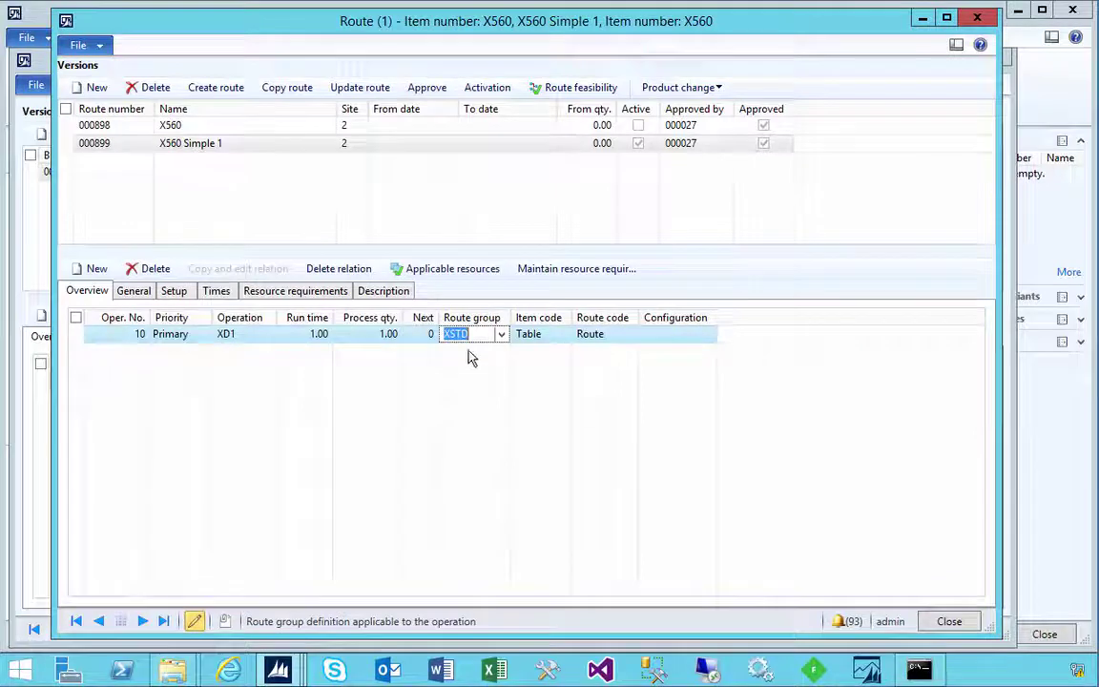
click(278, 671)
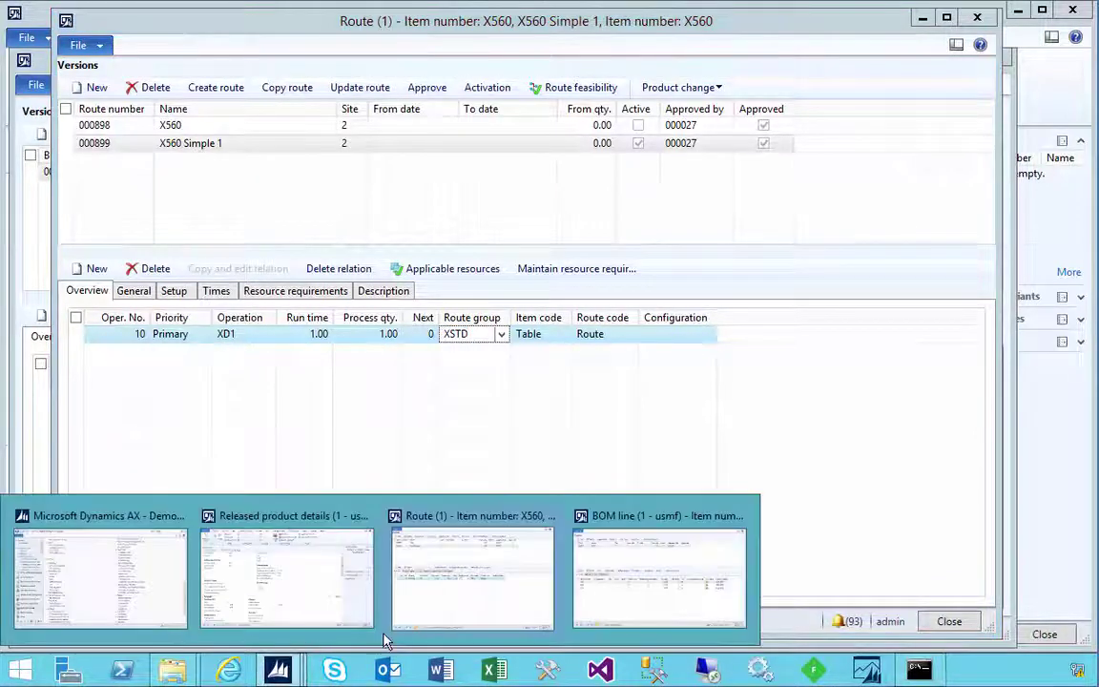
click(173, 290)
click(368, 382)
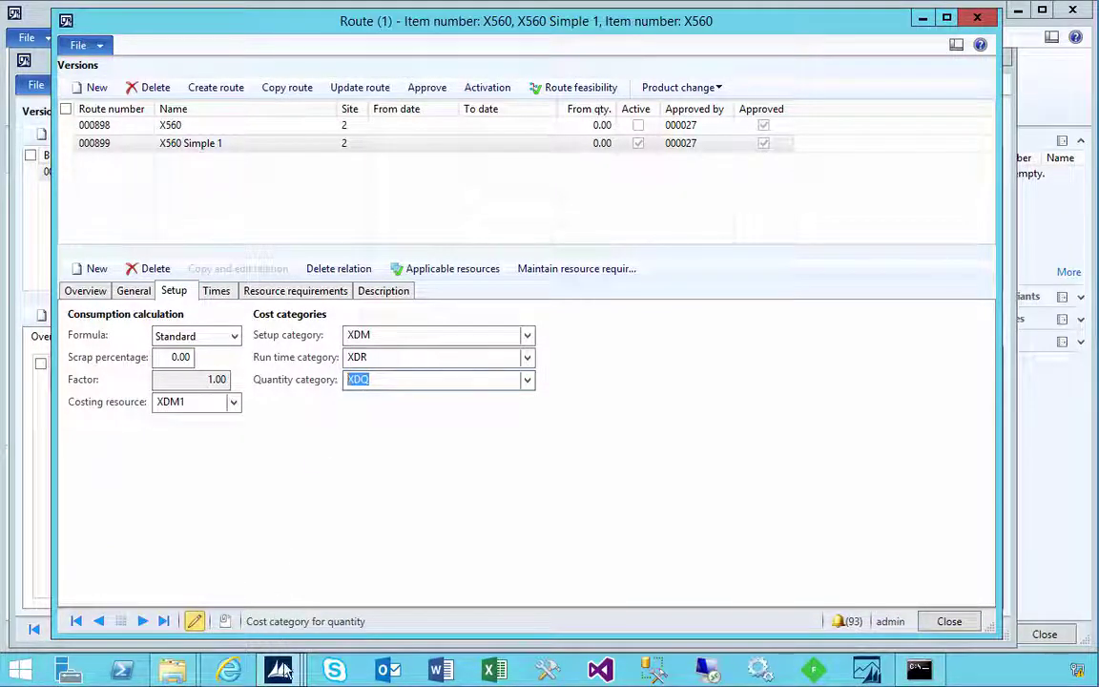
Recalculate X560's cost from the BOM with costing version PLANNED
mouse_move(282, 668)
click(596, 591)
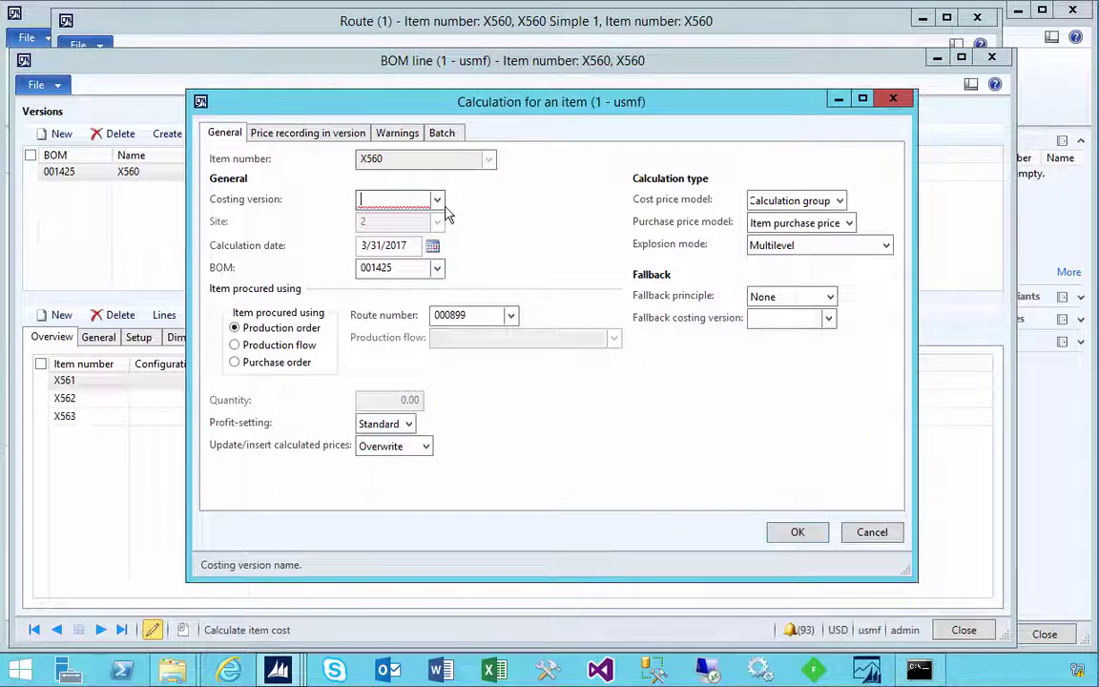
click(437, 200)
click(400, 237)
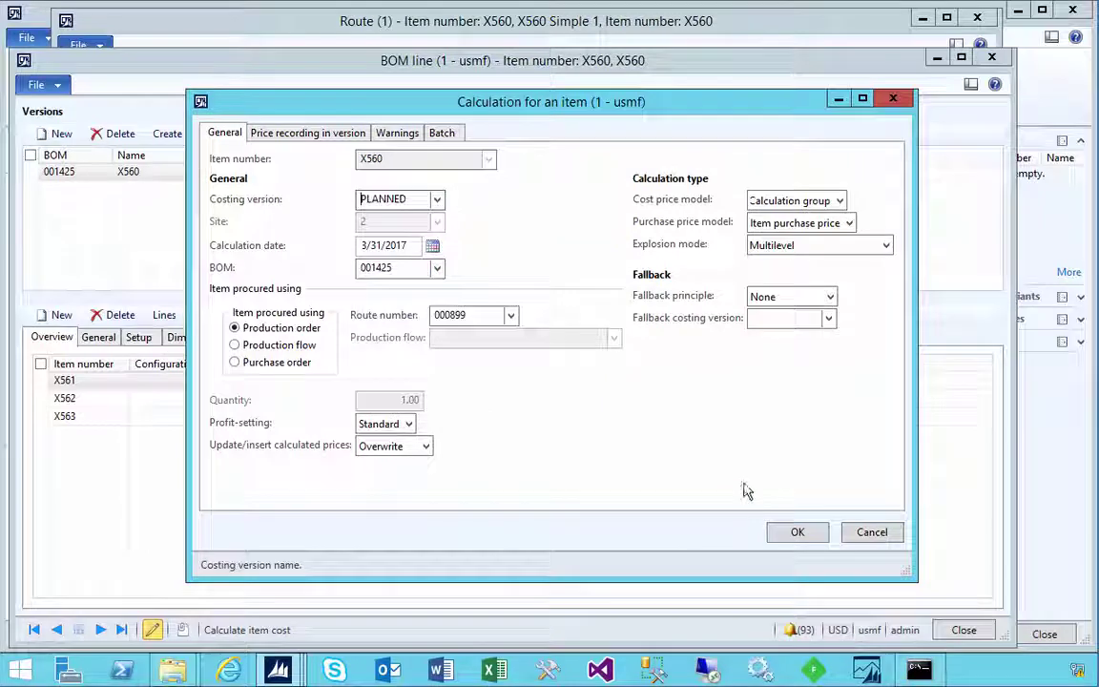
click(795, 534)
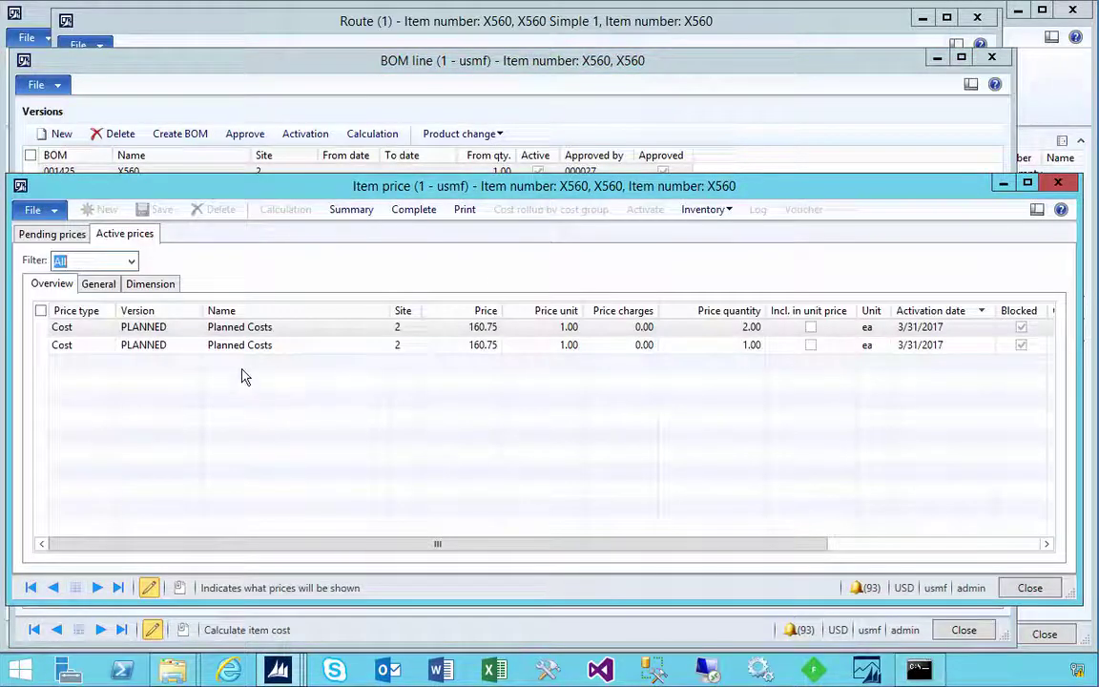
Check the pending 160.50 price's breakdown, showing only the 0.50 machine run line
click(68, 230)
click(170, 307)
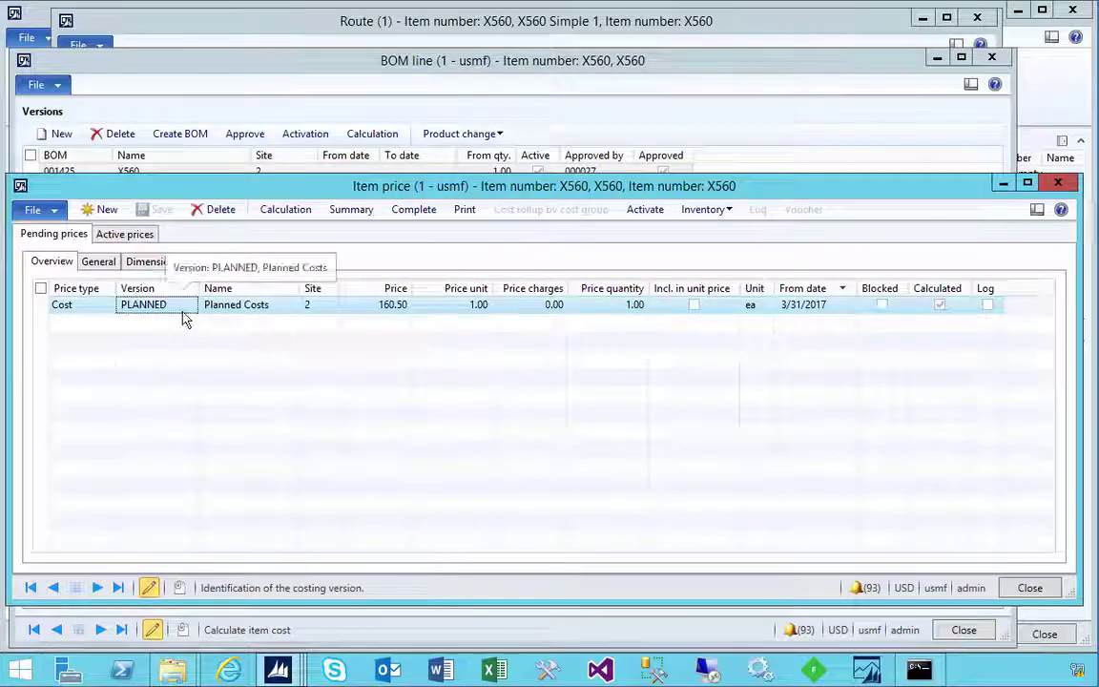
click(410, 212)
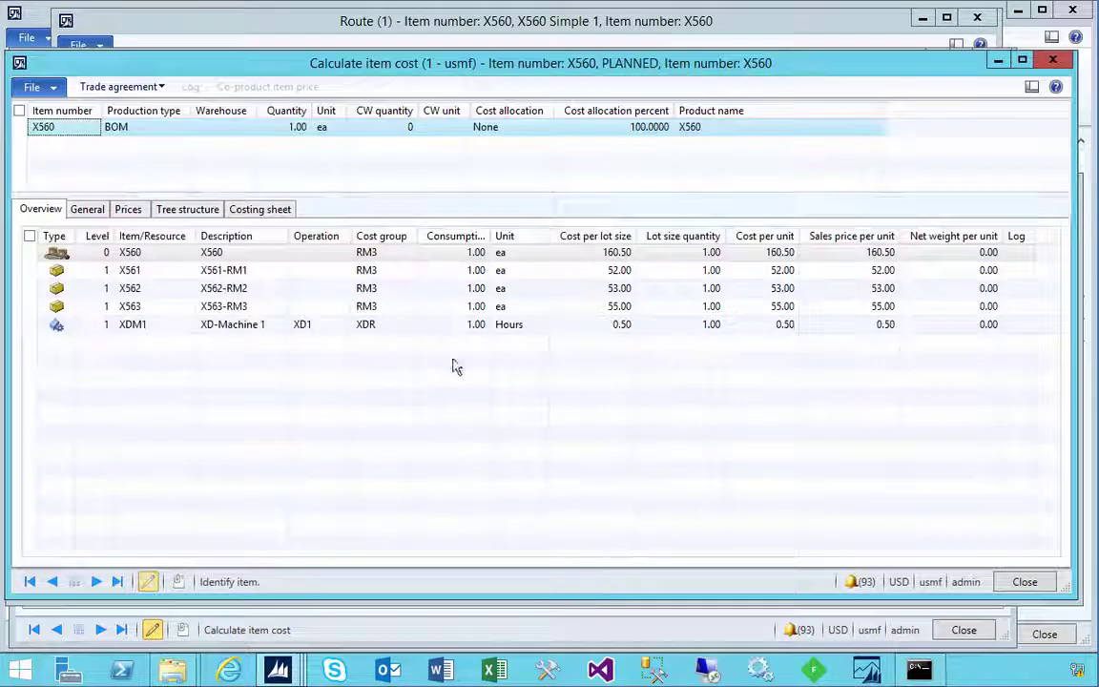
click(217, 328)
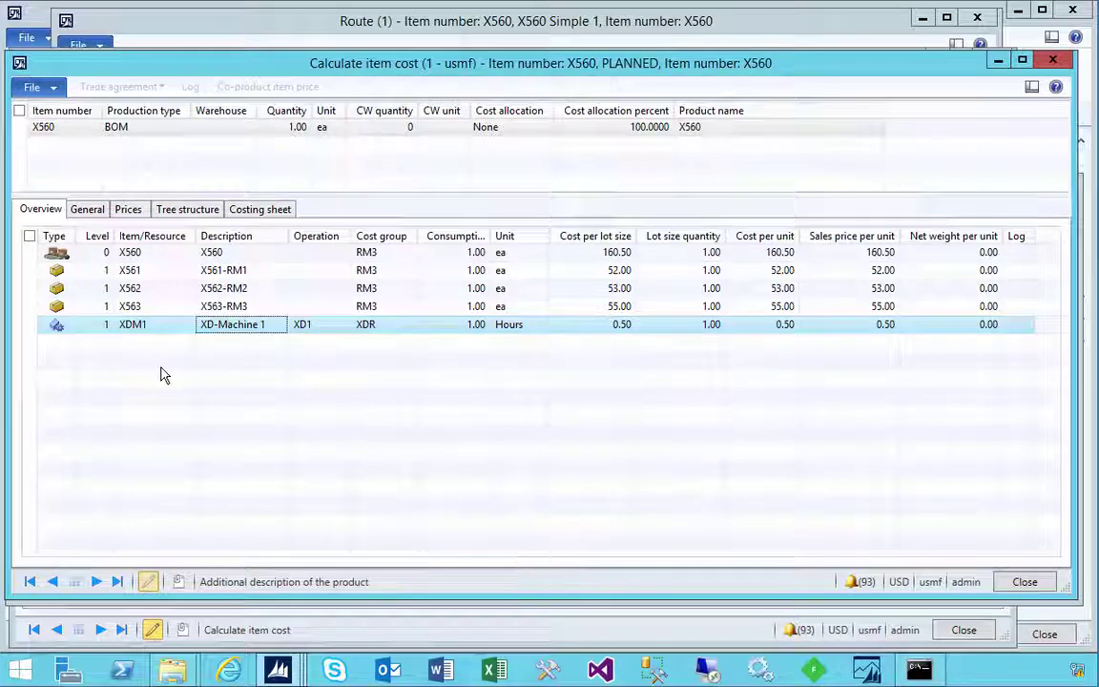
click(1053, 63)
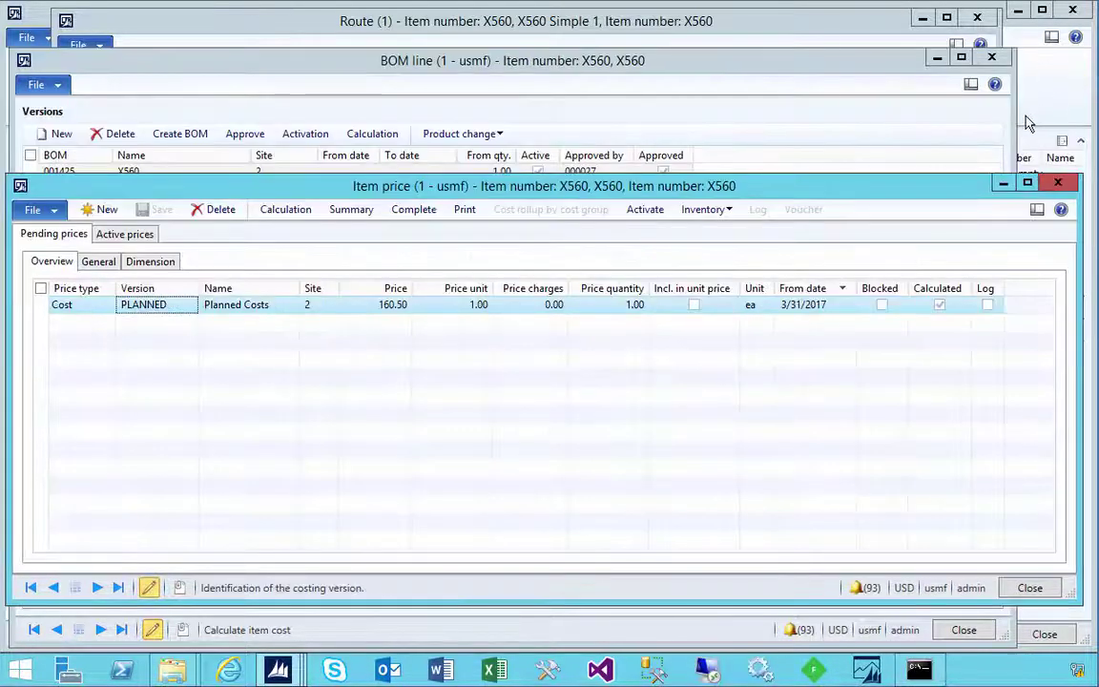
Close the Item price window and open Production control Route groups with XSTD selected
click(1058, 183)
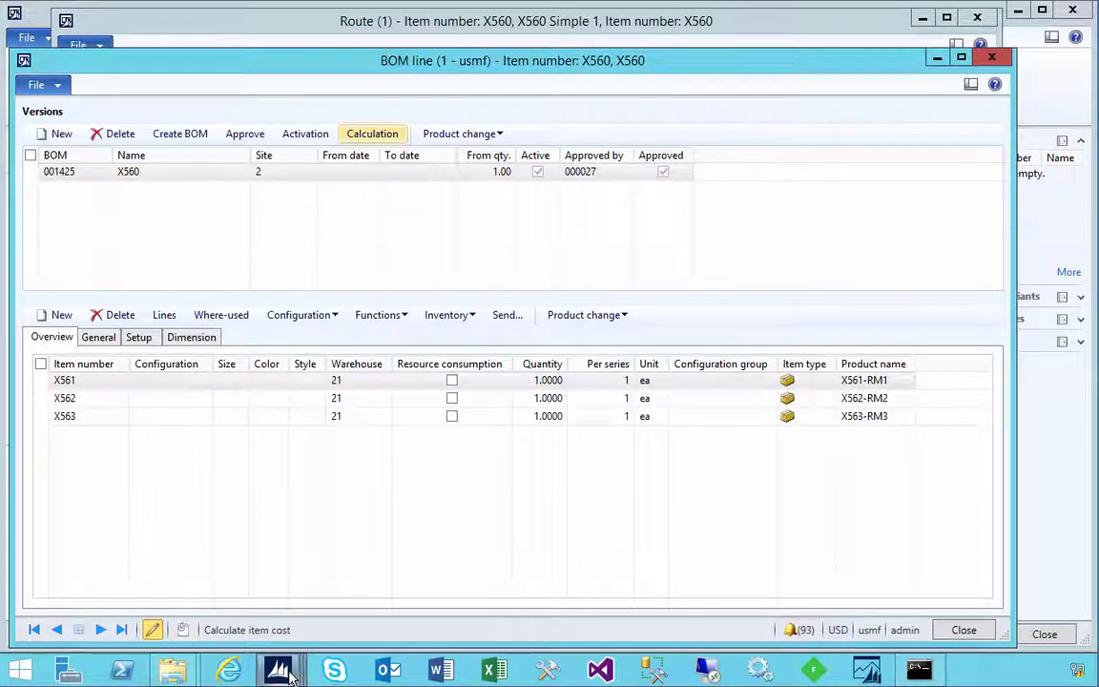
mouse_move(291, 676)
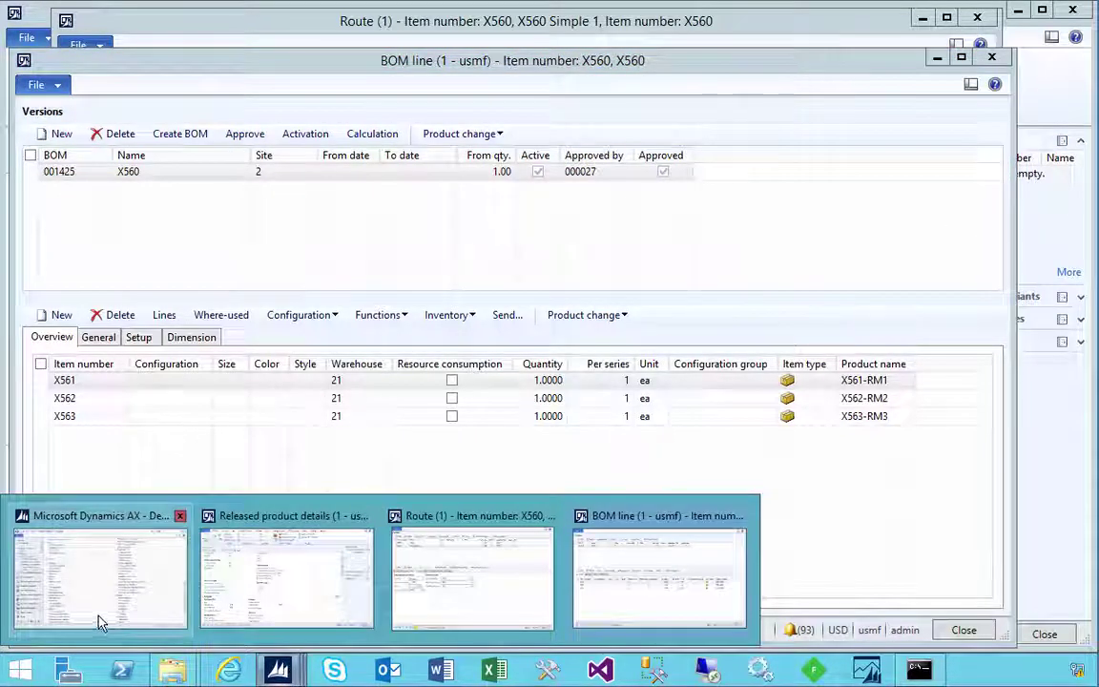
click(105, 543)
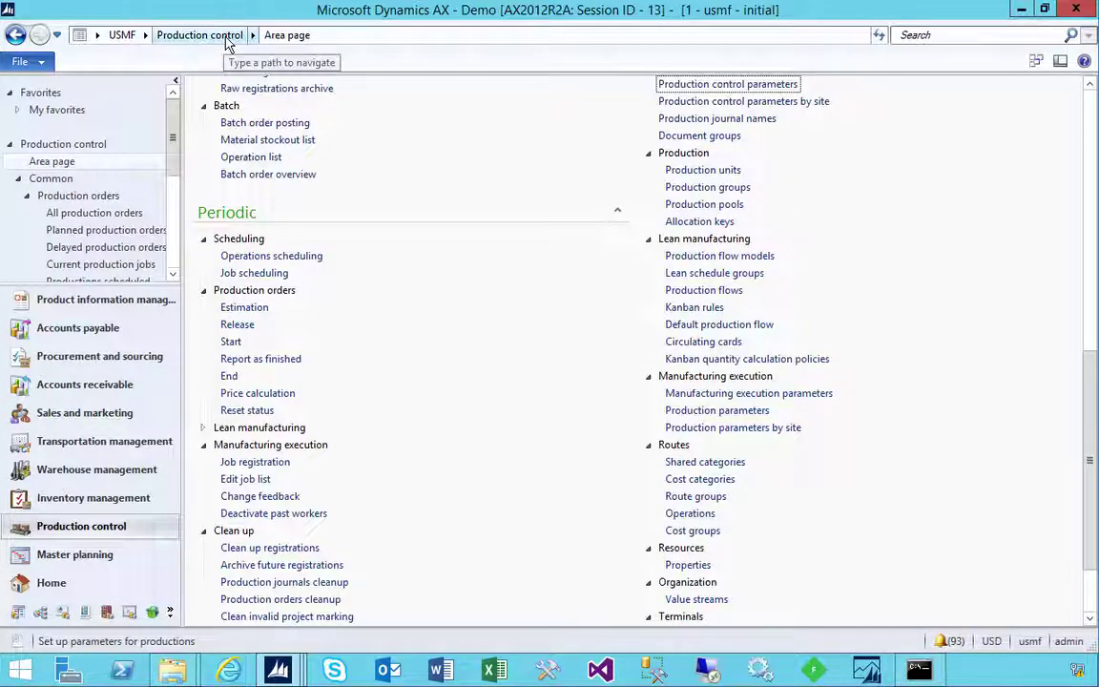
click(688, 503)
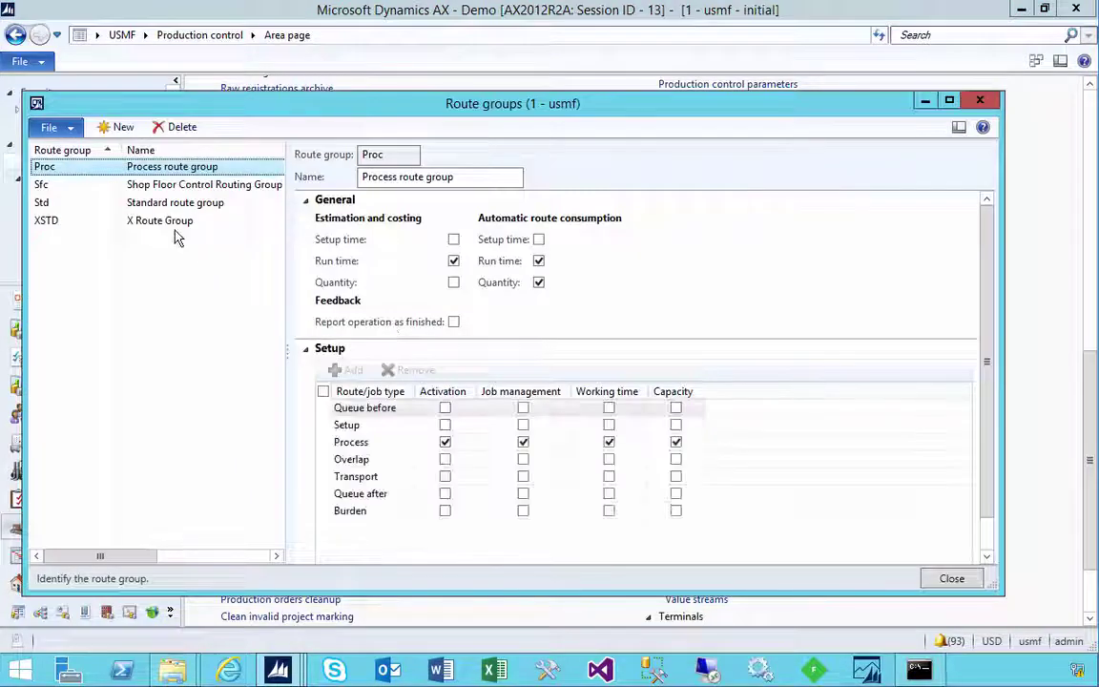
click(162, 218)
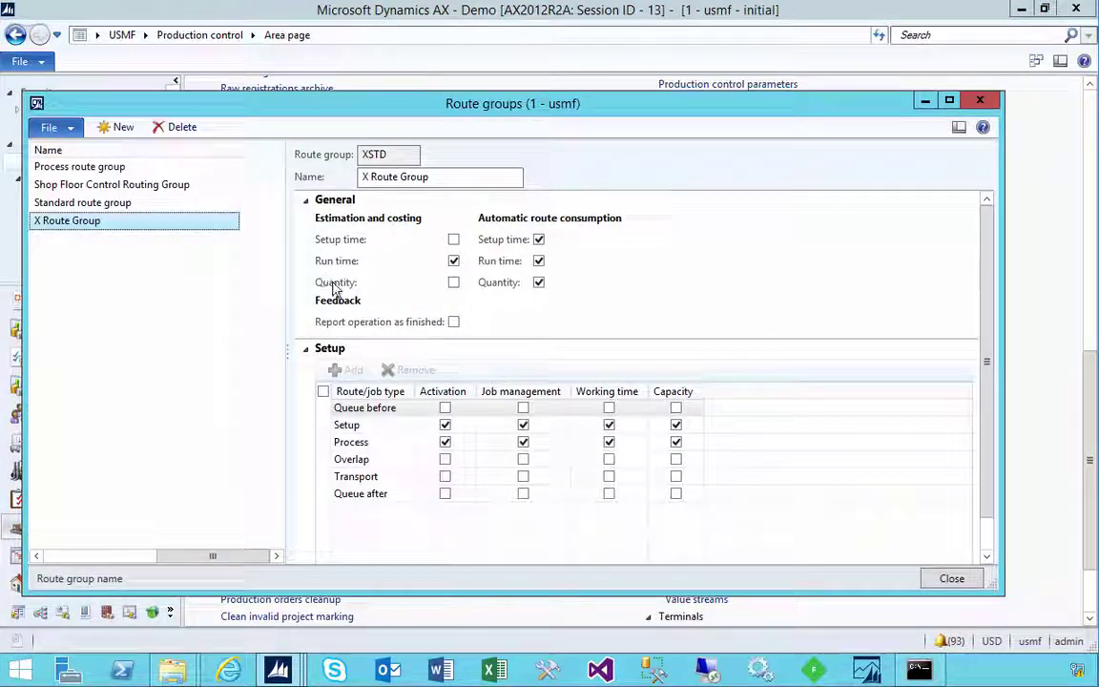